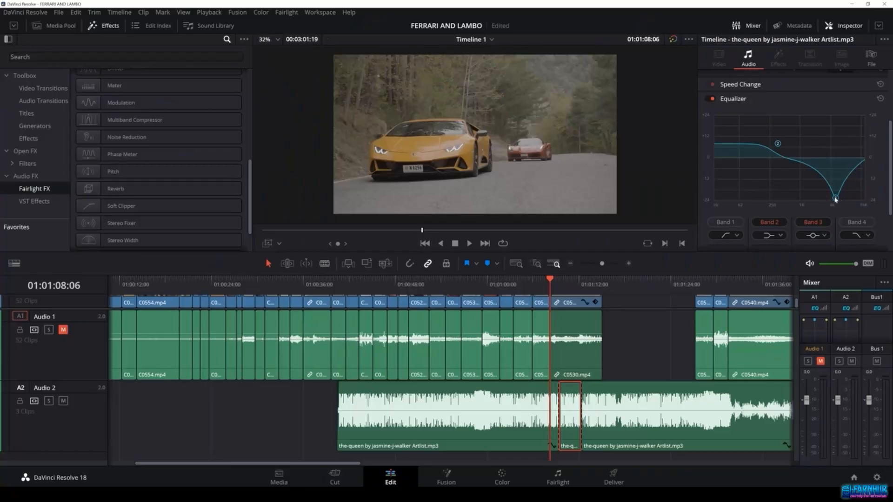
# Step: Adjust the Band 3 point of the equalizer curve on the timeline audio
pyautogui.moveTo(837, 199); pyautogui.dragTo(855, 210)
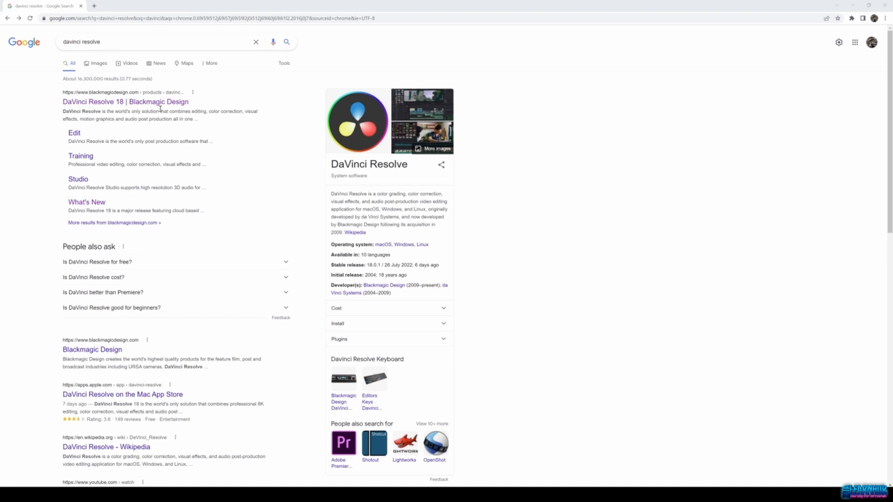
# Step: Open the DaVinci Resolve 18 product page from the search results
pyautogui.click(161, 103)
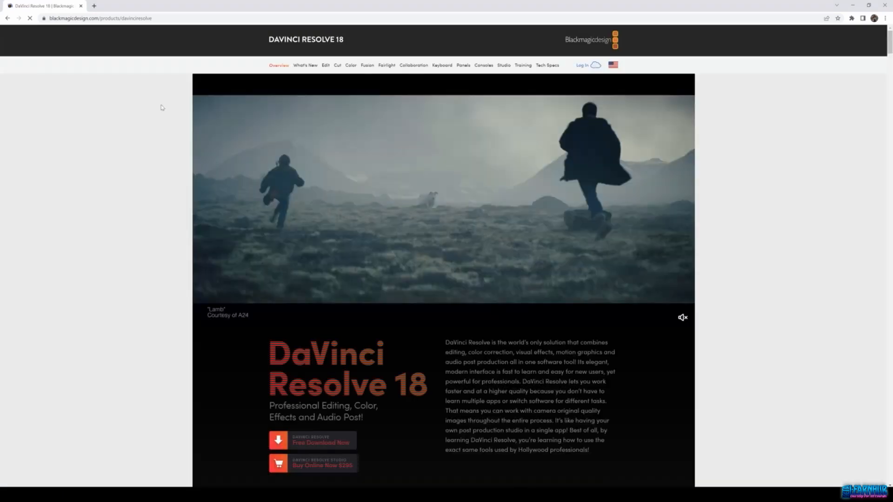
pyautogui.scroll(-2, 189, 235)
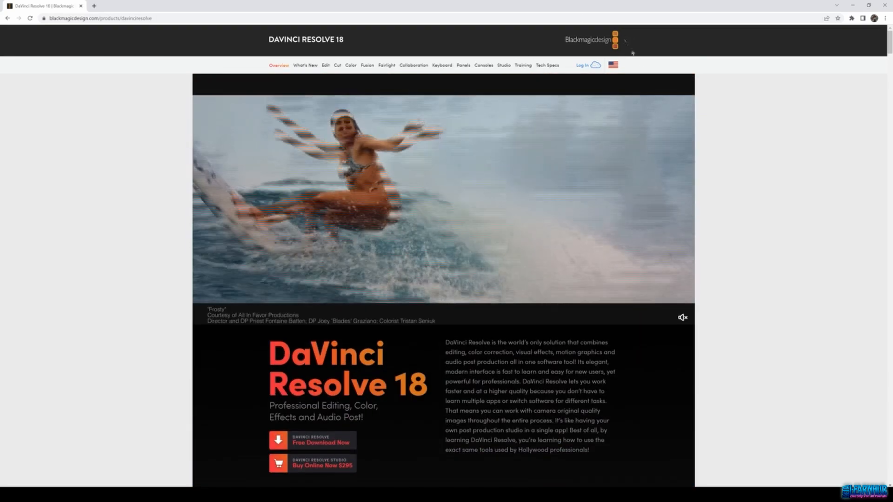
pyautogui.scroll(-3, 406, 260)
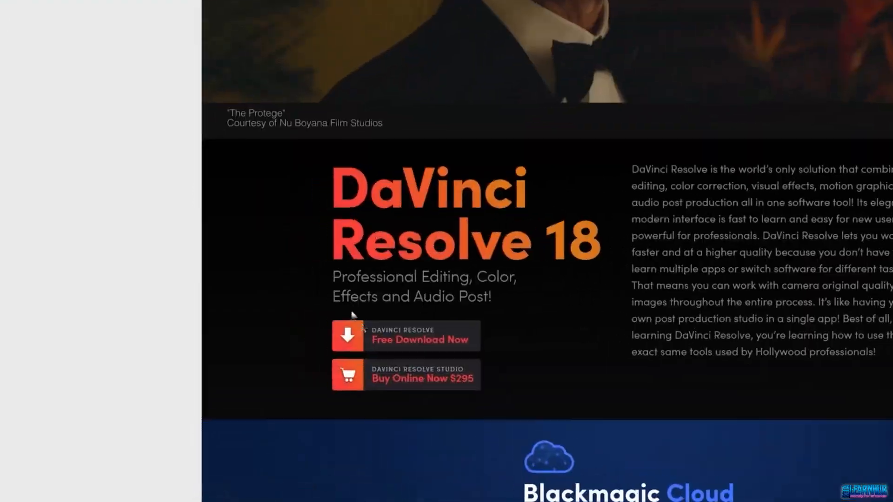
# Step: Open the free DaVinci Resolve 18 download for Windows, then dismiss the registration form
pyautogui.click(320, 303)
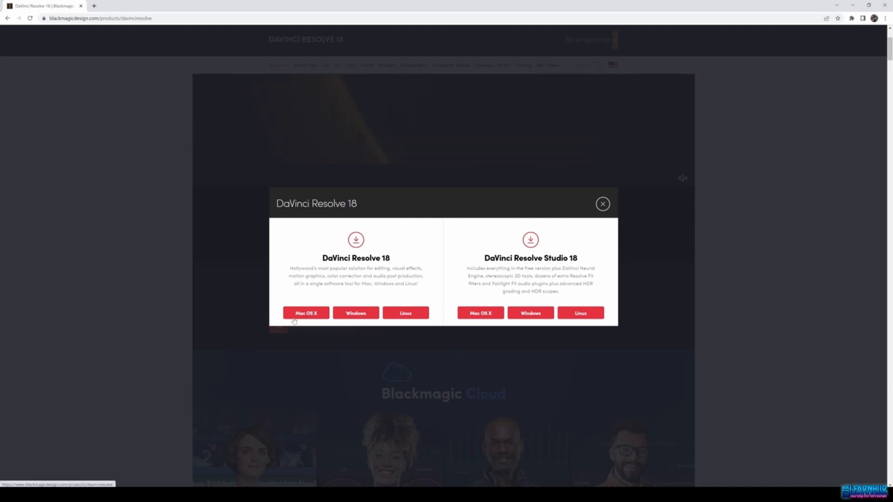
pyautogui.click(363, 318)
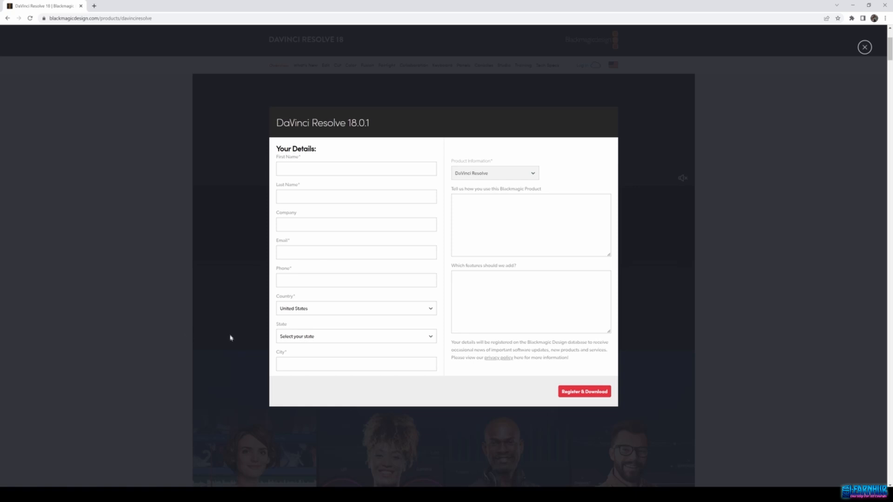
pyautogui.click(228, 239)
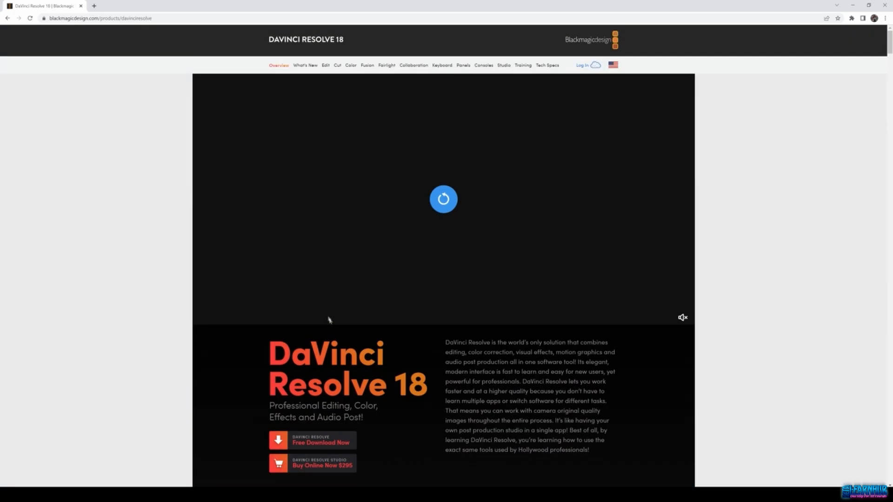
pyautogui.scroll(-5, 333, 324)
pyautogui.scroll(-4, 460, 279)
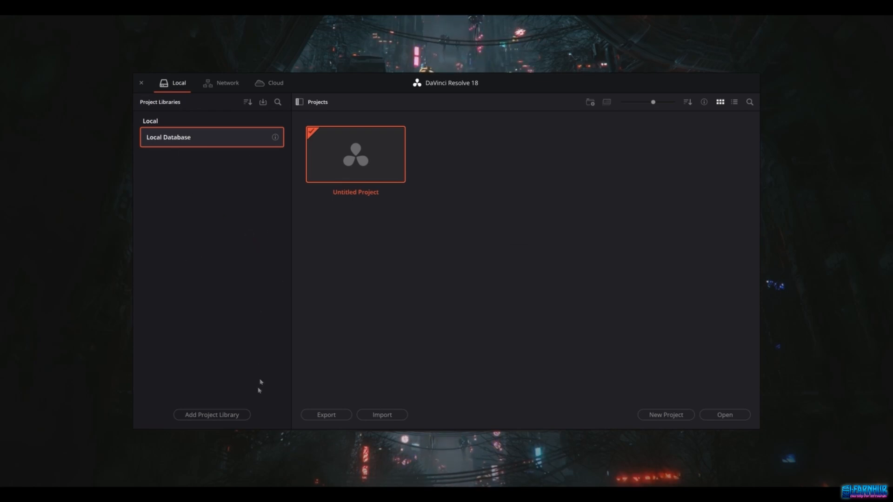
# Step: Add a new project library named UDEMY COURSE and choose its directory
pyautogui.click(231, 417)
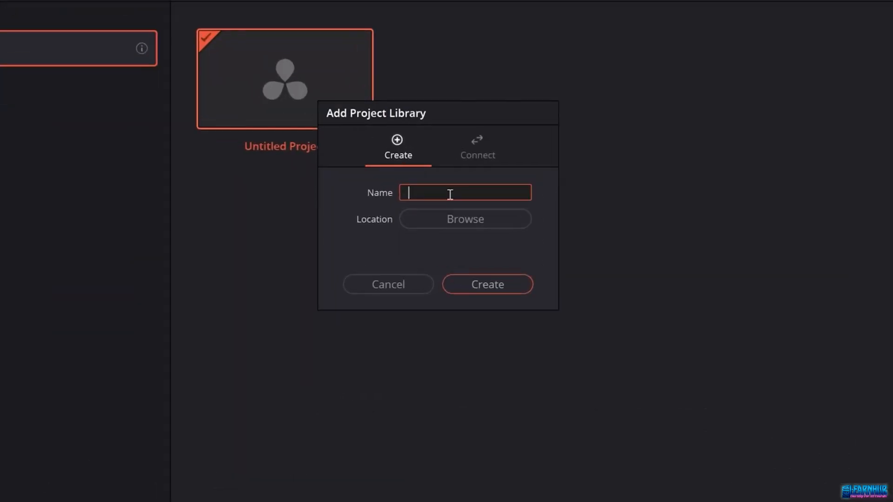
pyautogui.write('UDEMY COURSE')
pyautogui.click(486, 285)
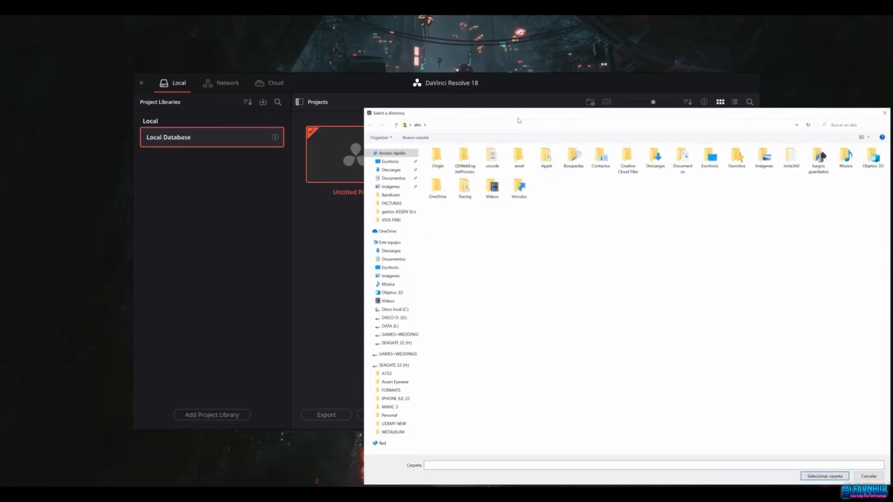
pyautogui.moveTo(520, 115); pyautogui.dragTo(466, 76)
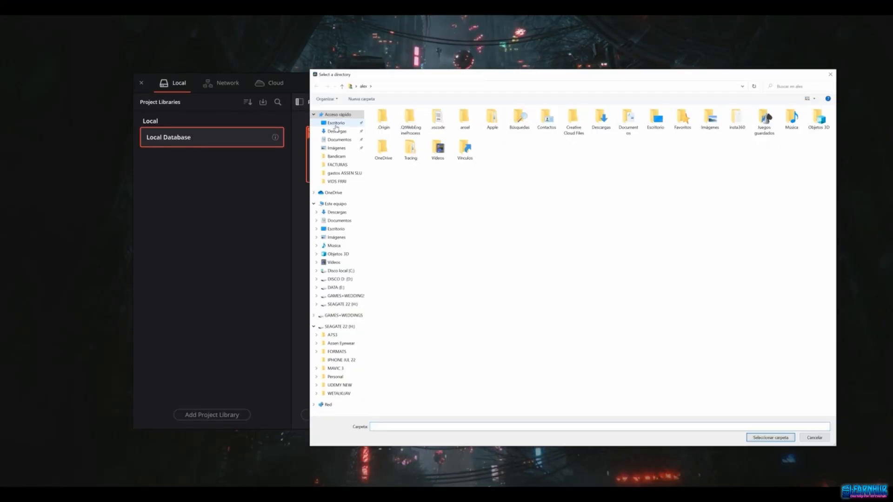
pyautogui.click(778, 440)
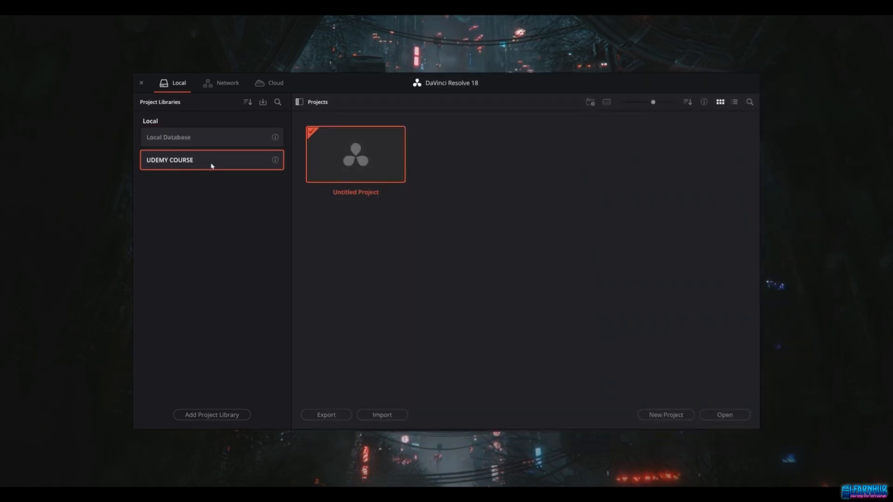
# Step: In the UDEMY COURSE library, create a new folder named SECTION 1
pyautogui.click(211, 144)
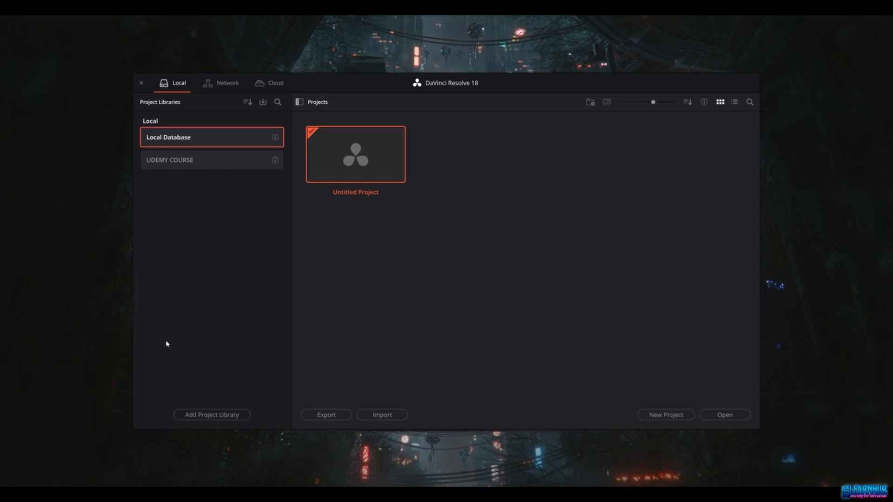
pyautogui.click(207, 169)
pyautogui.rightClick(499, 239)
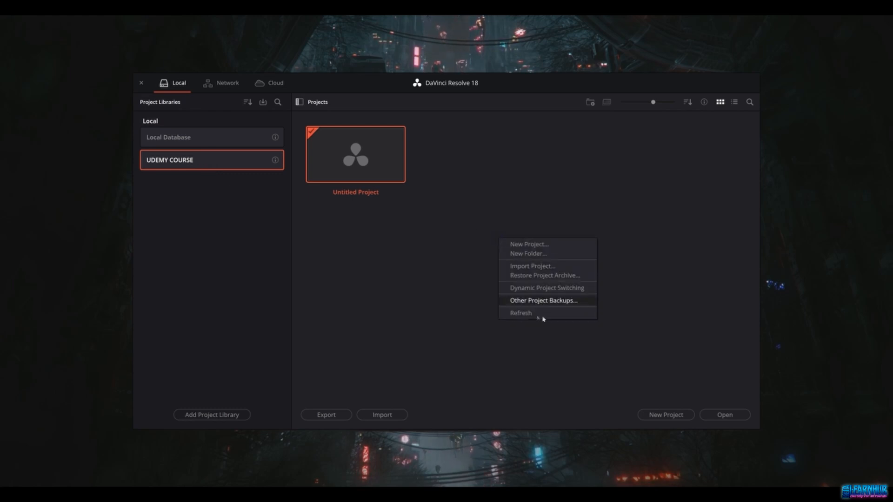
pyautogui.click(529, 253)
pyautogui.write('SECTION 1')
pyautogui.press('Return')
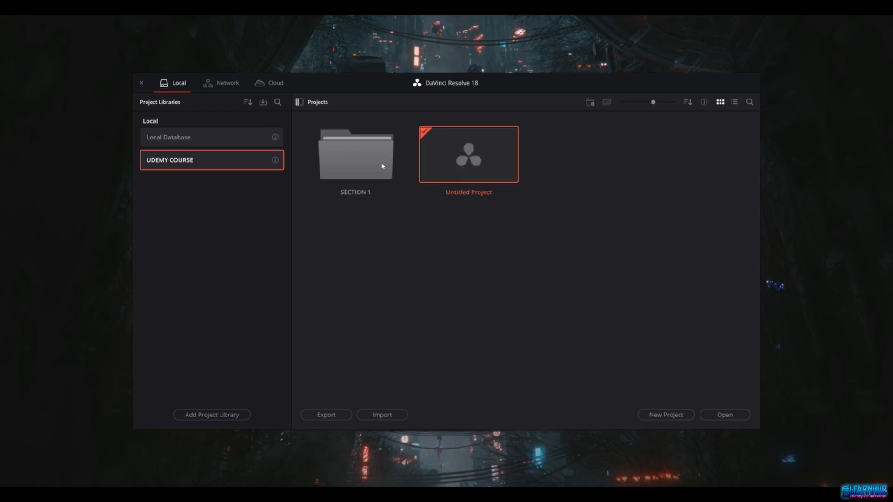
# Step: Create a second folder named SECTION 2 in the same library
pyautogui.rightClick(455, 292)
pyautogui.click(484, 308)
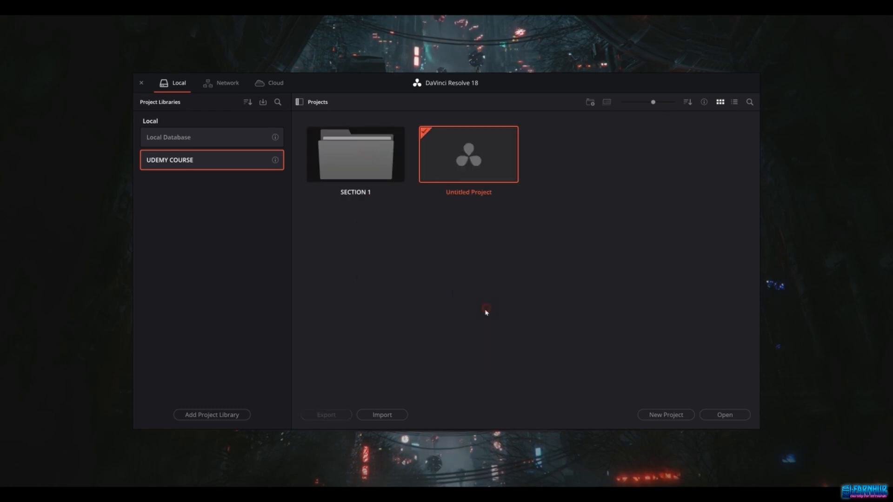
pyautogui.write('SECTION 2')
pyautogui.press('Return')
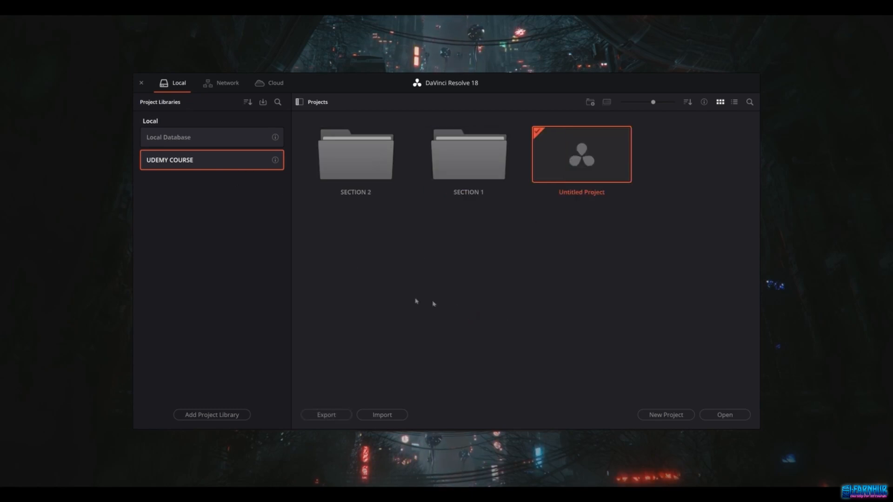
# Step: Create a new project named FERRARI AND LAMBO in the Local Database library
pyautogui.doubleClick(477, 168)
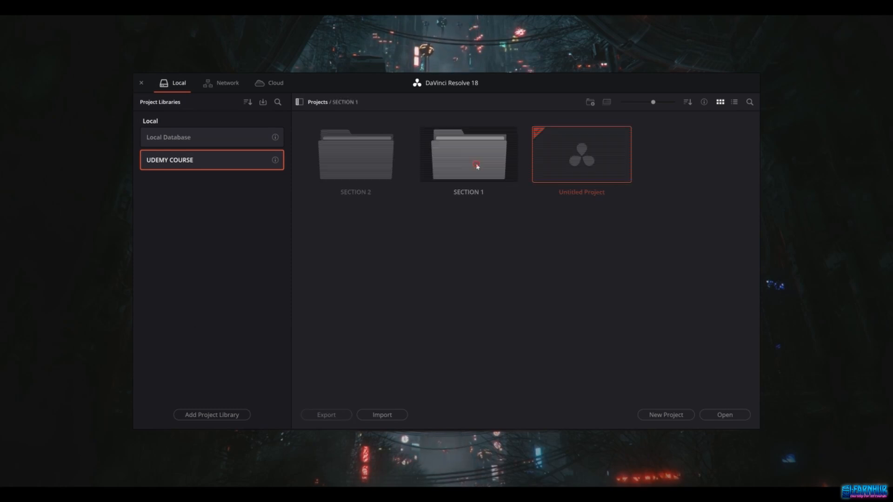
pyautogui.click(215, 139)
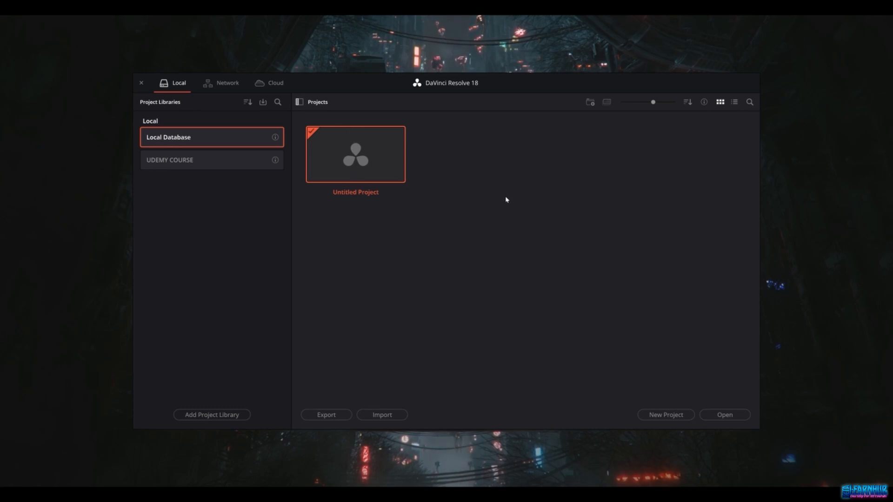
pyautogui.rightClick(473, 205)
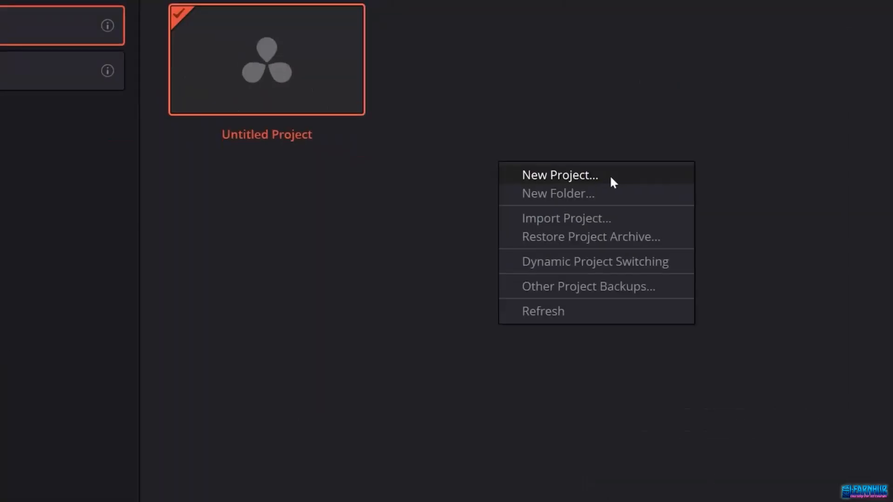
pyautogui.click(529, 213)
pyautogui.tripleClick(425, 249)
pyautogui.write('FERRARI AND LAMB')
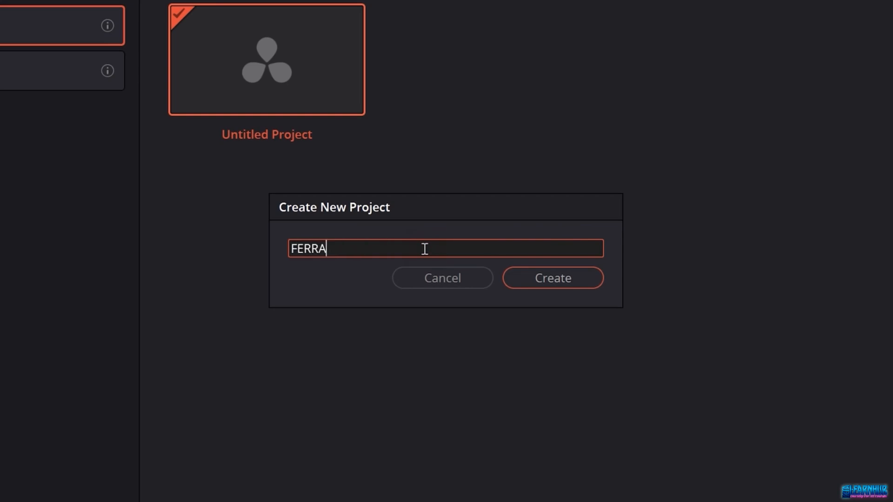
pyautogui.write('O')
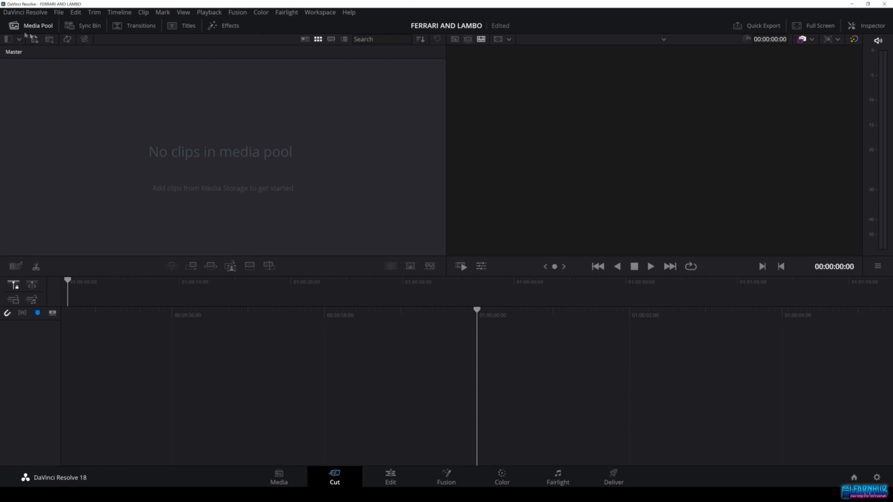
# Step: Open Preferences and review the User interface language options, then close the dialog
pyautogui.click(25, 12)
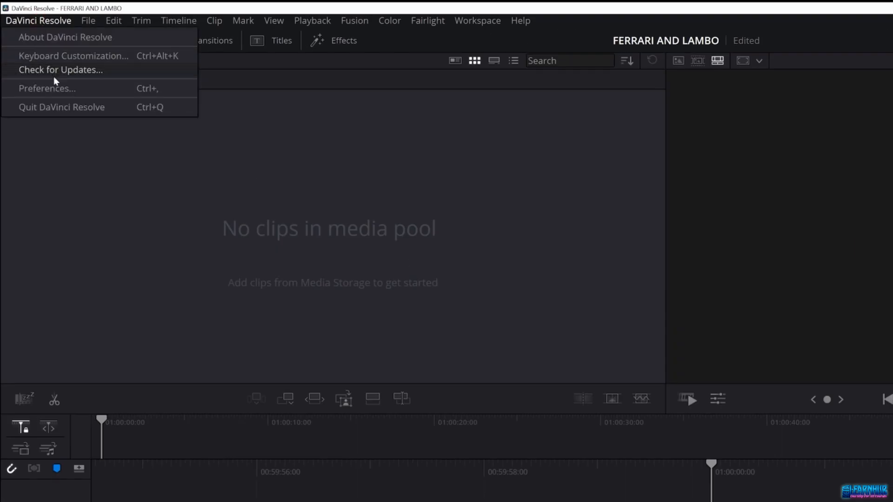
pyautogui.click(52, 88)
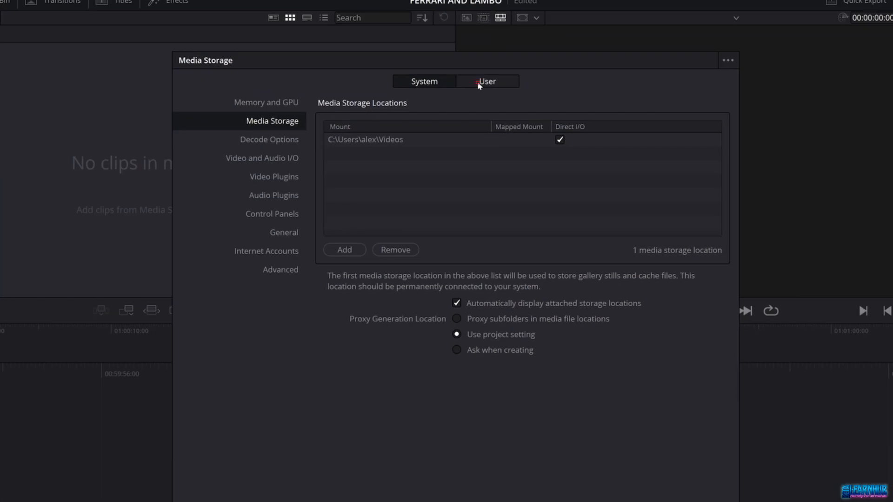
pyautogui.click(477, 81)
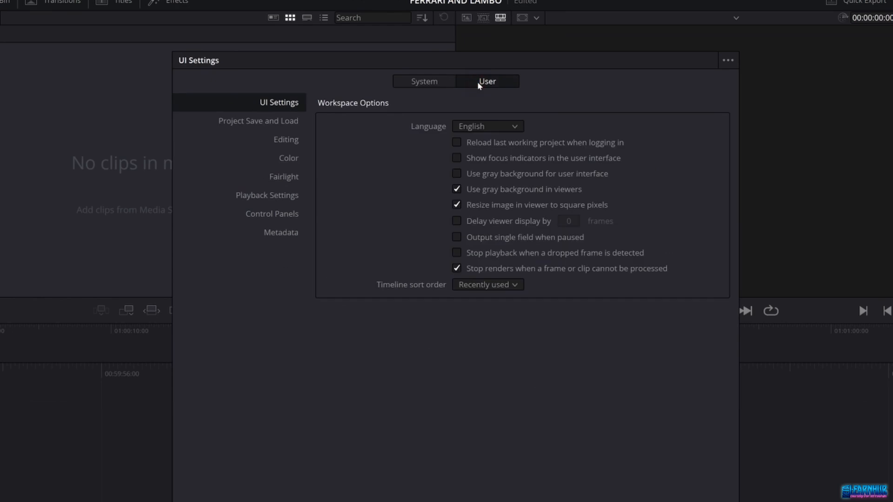
pyautogui.click(493, 125)
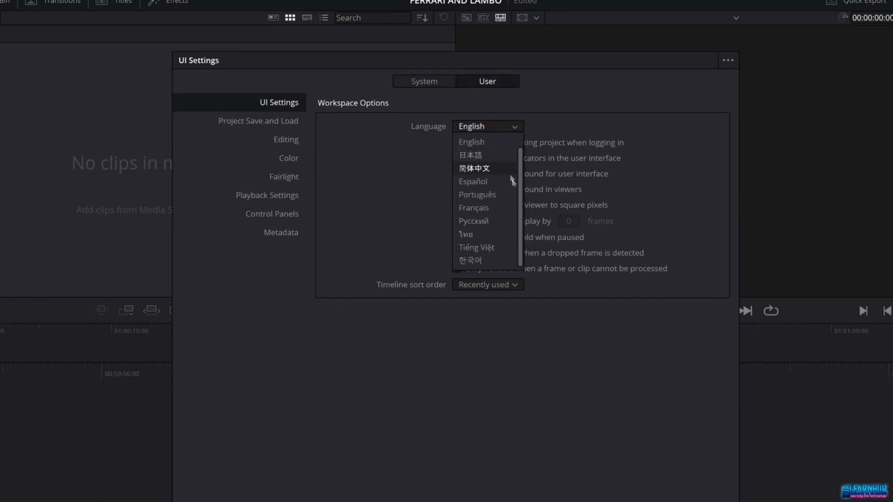
pyautogui.scroll(1, 507, 236)
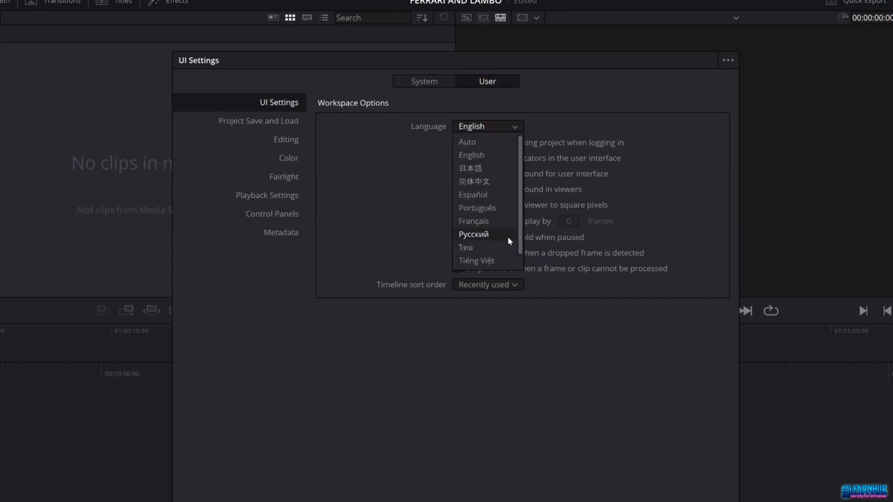
pyautogui.click(397, 189)
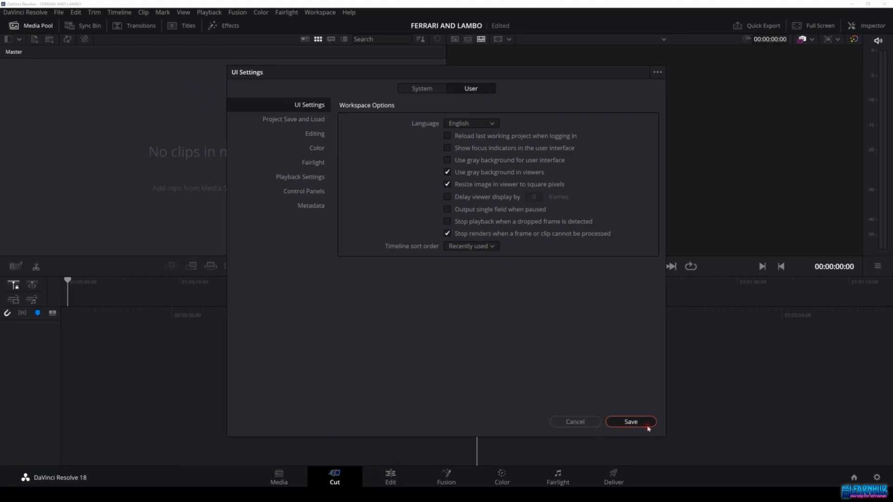
pyautogui.click(647, 425)
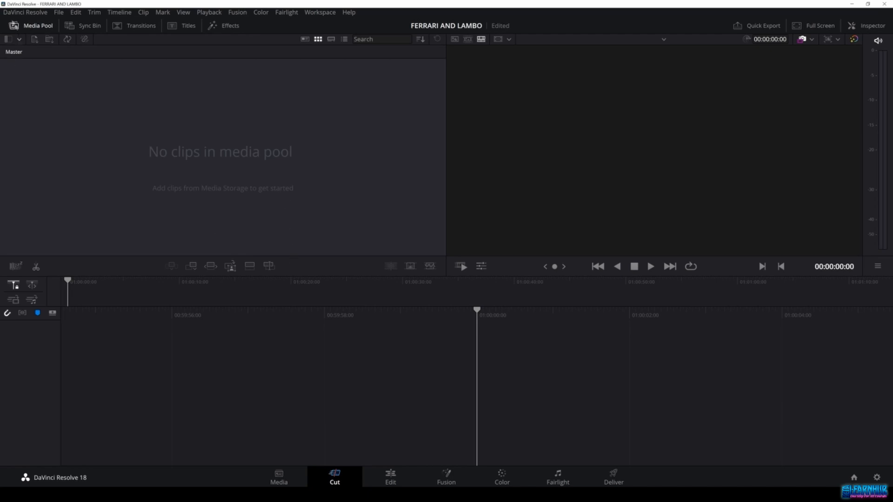
# Step: Reopen Preferences and view the System Memory and GPU settings
pyautogui.click(25, 12)
pyautogui.click(27, 60)
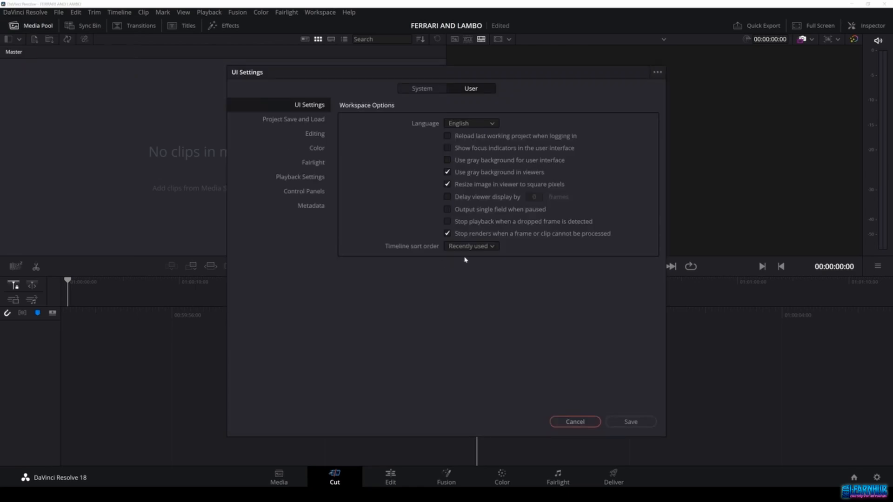
pyautogui.click(424, 90)
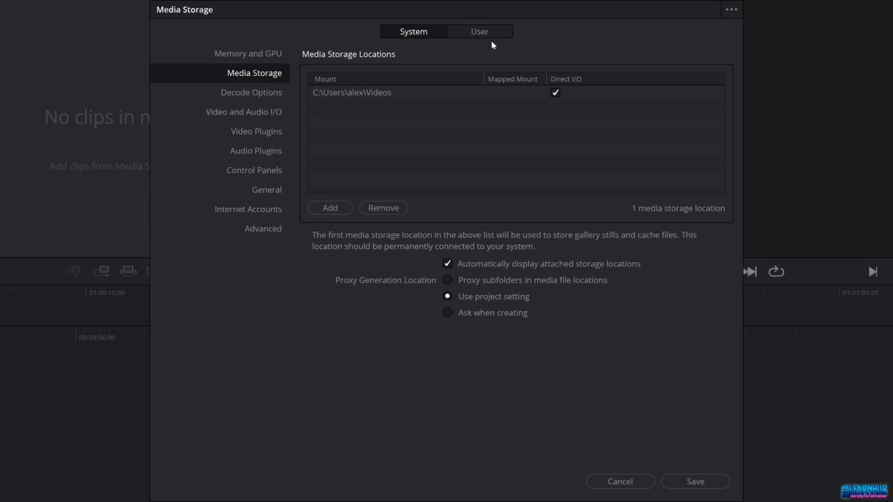
pyautogui.click(278, 57)
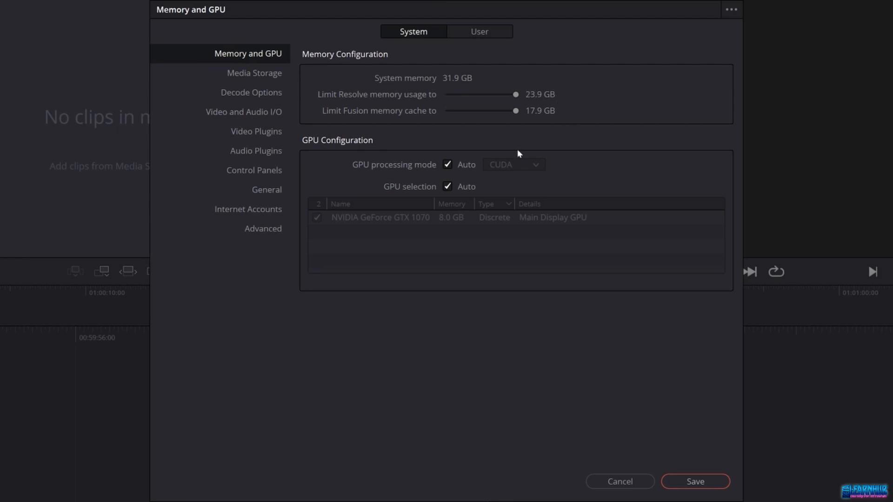
# Step: Browse the System Media Storage, Decode Options, Video and Audio I/O, Video Plugins and Audio Plugins sections
pyautogui.click(264, 75)
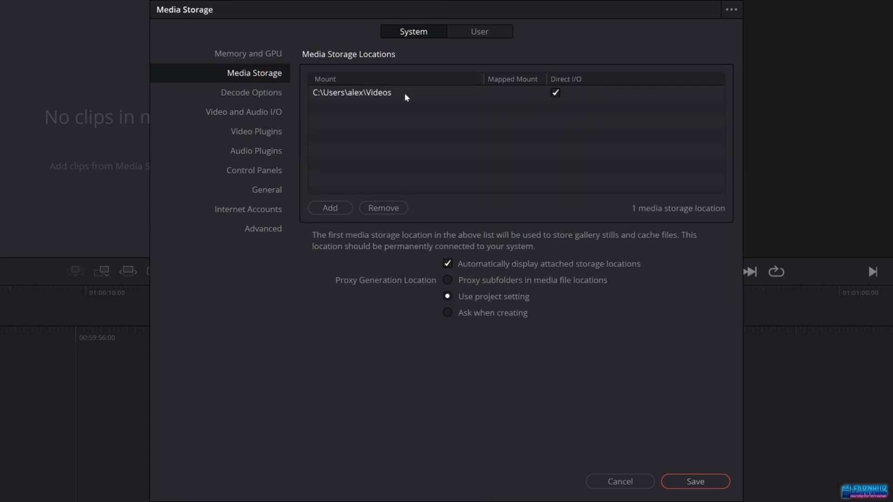
pyautogui.click(253, 92)
pyautogui.click(255, 106)
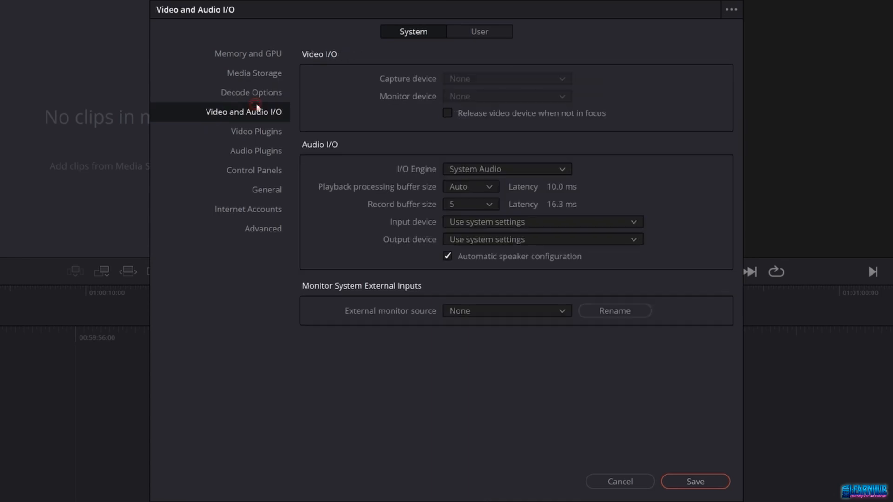
pyautogui.click(258, 134)
pyautogui.click(260, 155)
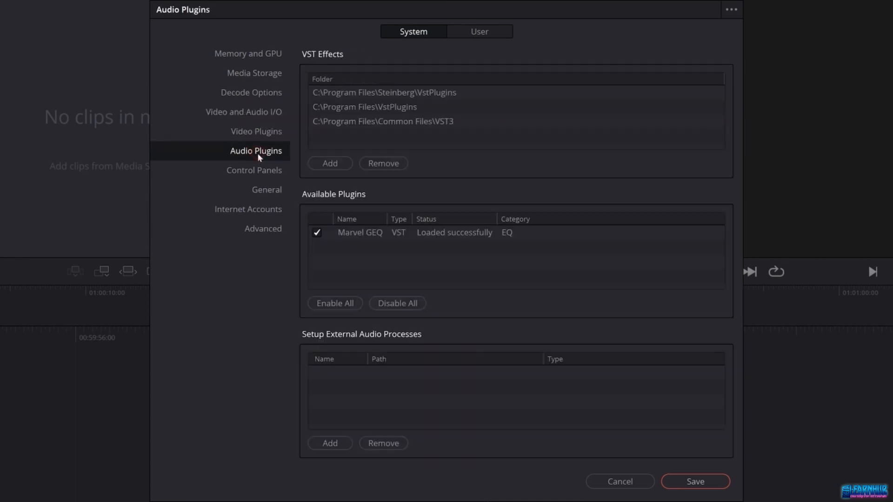
# Step: Browse the Control Panels, General, Internet Accounts, Advanced, Media Storage and Memory and GPU preference sections, then save the preferences
pyautogui.click(262, 177)
pyautogui.click(264, 195)
pyautogui.click(262, 211)
pyautogui.click(266, 231)
pyautogui.click(263, 73)
pyautogui.click(266, 55)
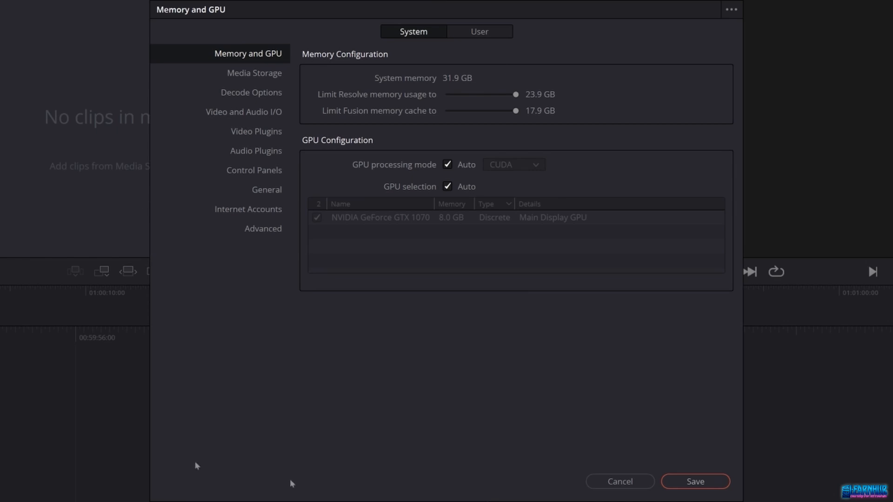
pyautogui.click(698, 482)
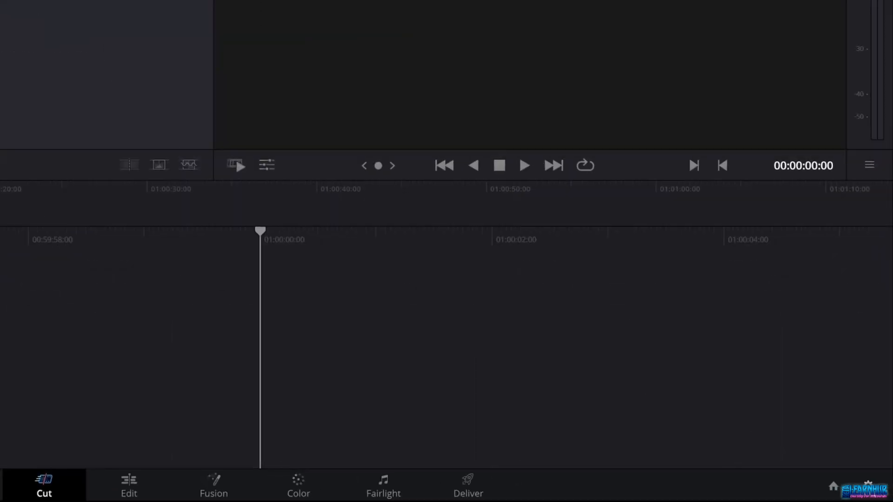
# Step: Open Project Settings and review the Master Settings timeline frame rate and Image Scaling sections, then cancel the dialog
pyautogui.click(868, 485)
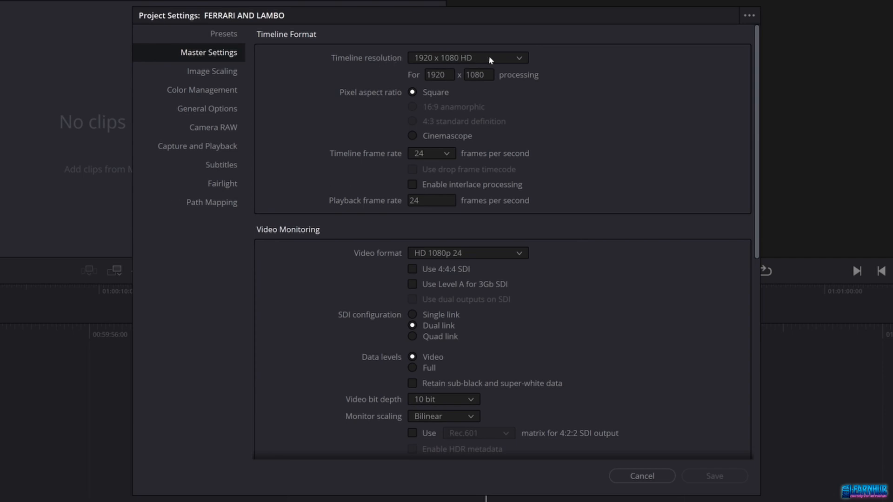
pyautogui.click(432, 154)
pyautogui.click(434, 153)
pyautogui.click(230, 72)
pyautogui.click(230, 54)
pyautogui.click(652, 479)
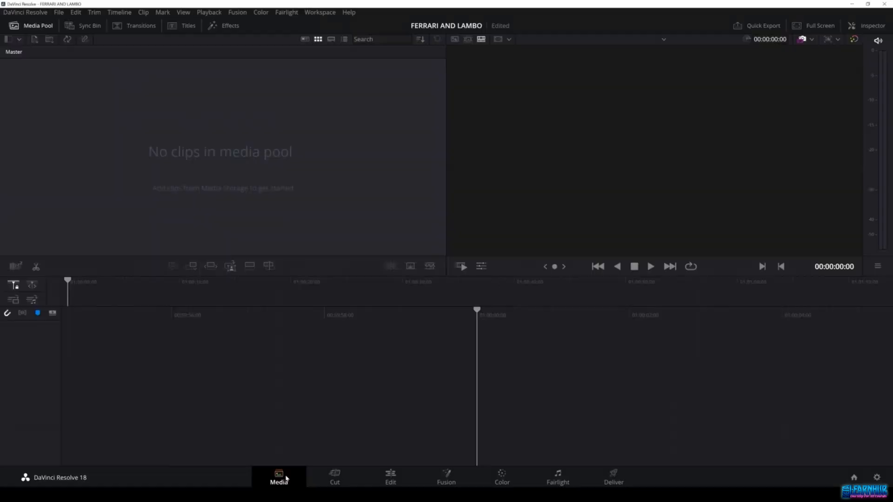
# Step: Tour the Media, Cut, Edit, Fusion, Color, Fairlight and Deliver pages, ending back on the Edit page
pyautogui.click(177, 315)
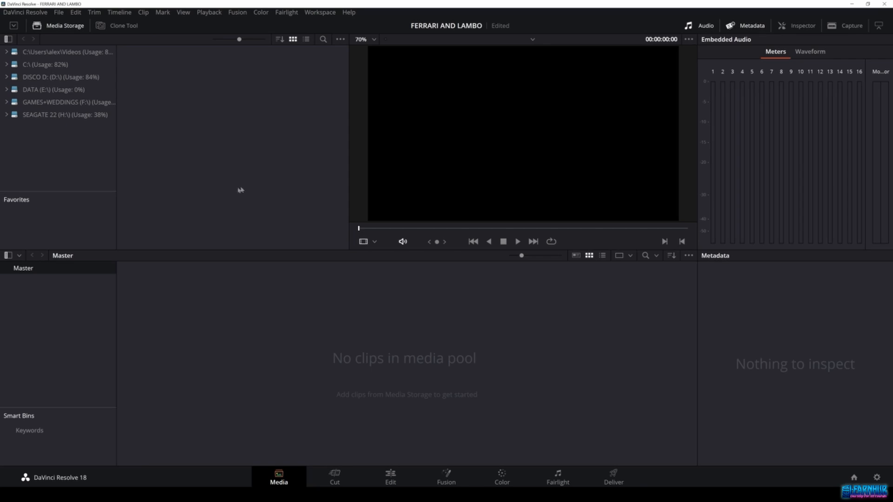
pyautogui.click(336, 475)
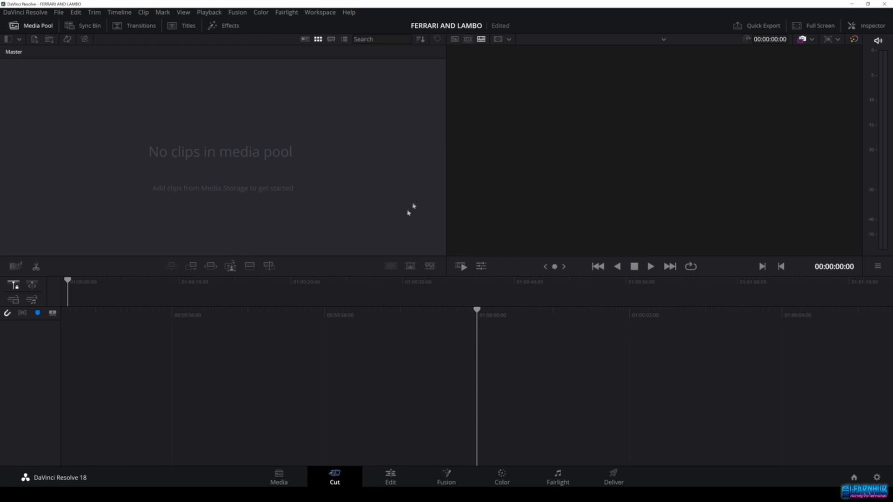
pyautogui.click(391, 479)
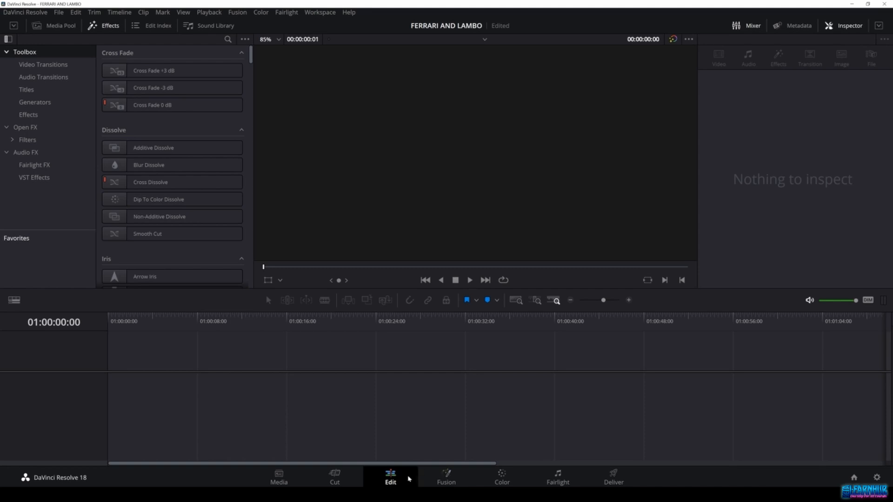
pyautogui.click(448, 478)
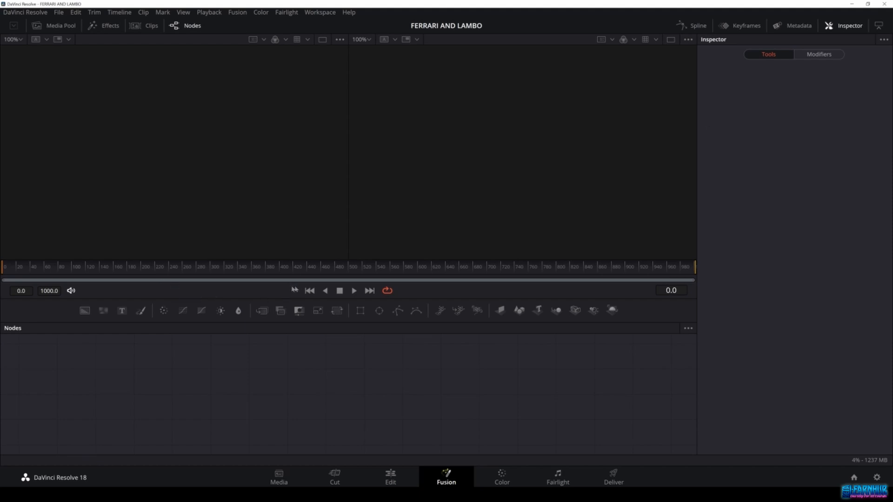
pyautogui.click(511, 481)
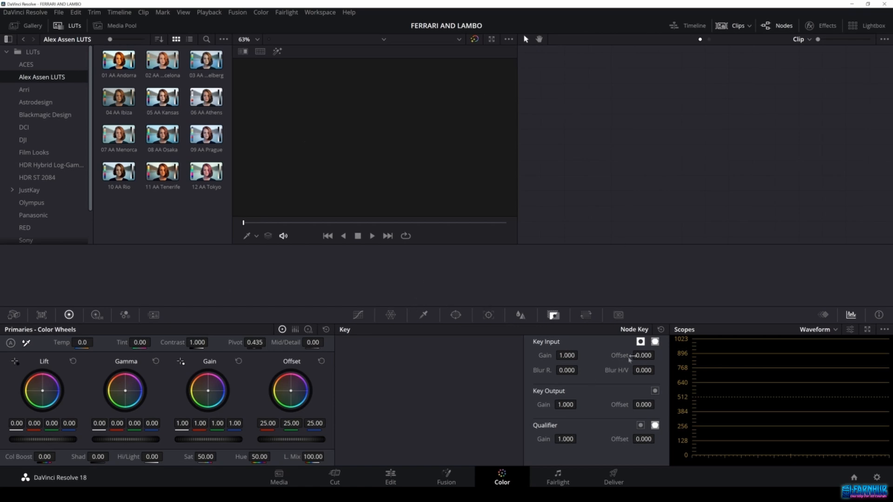
pyautogui.click(558, 480)
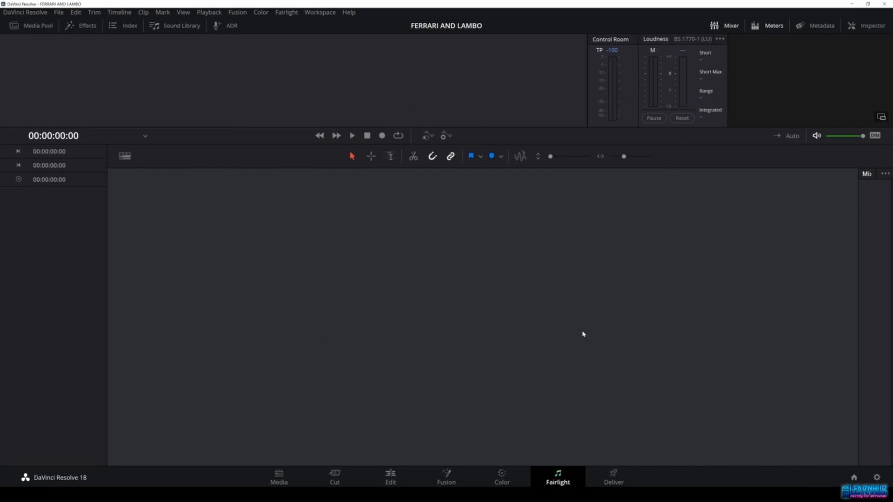
pyautogui.click(619, 475)
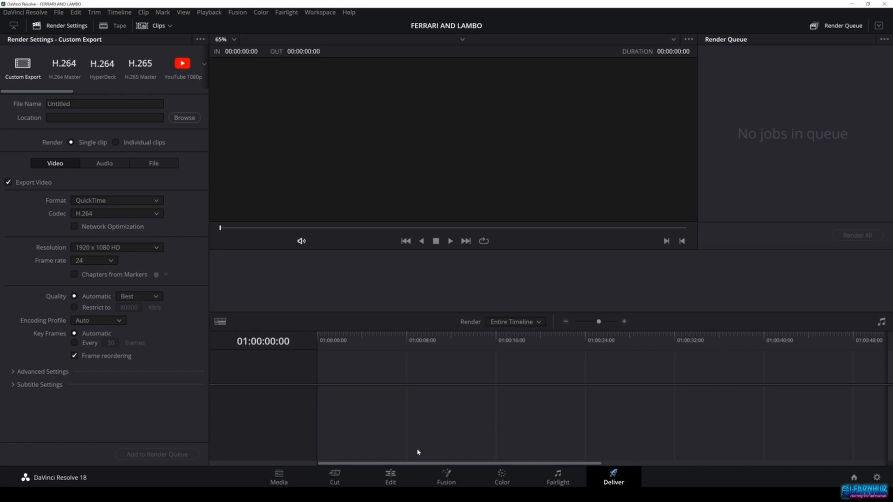
pyautogui.click(388, 475)
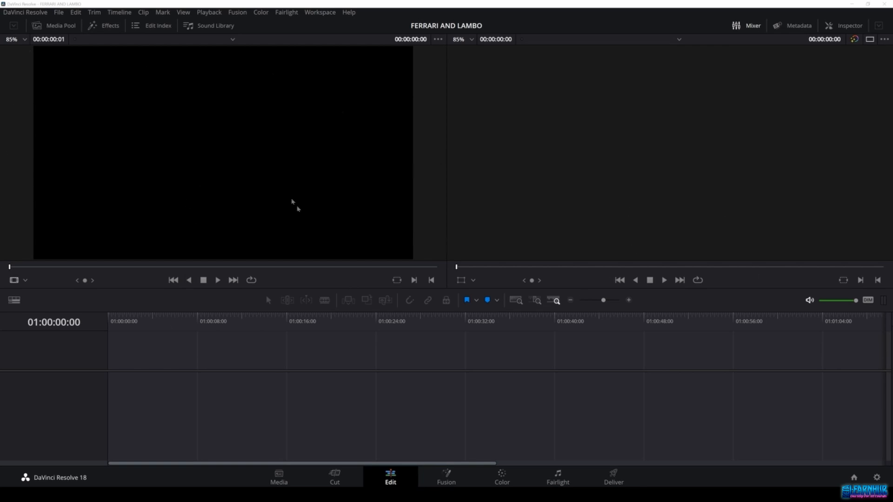
# Step: Toggle the Effects and Inspector panels on the Edit page and open the Media Pool
pyautogui.click(109, 25)
pyautogui.click(109, 27)
pyautogui.click(843, 28)
pyautogui.click(849, 28)
pyautogui.click(854, 28)
pyautogui.click(856, 27)
pyautogui.click(54, 26)
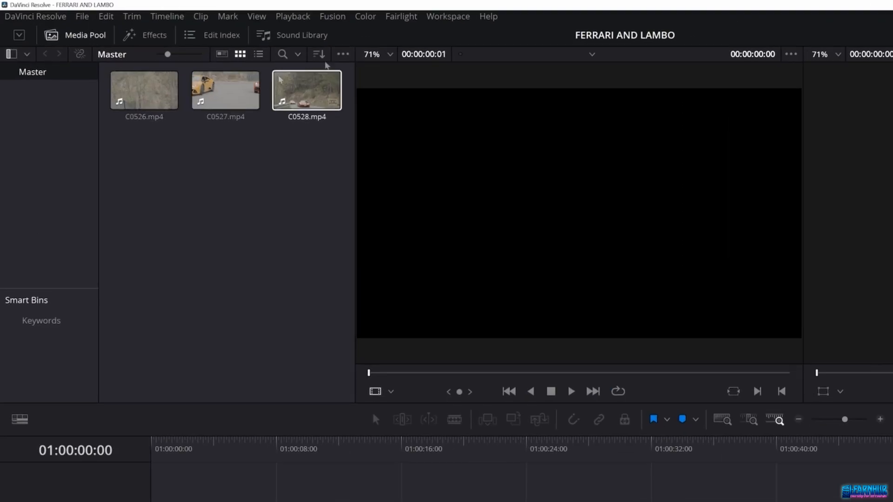
# Step: Explore the Media Pool view options: thumbnail size, list view, search field and sort order, then return to thumbnail view
pyautogui.moveTo(167, 55)
pyautogui.mouseDown()
pyautogui.moveTo(188, 55)
pyautogui.moveTo(160, 55)
pyautogui.mouseUp()
pyautogui.click(258, 54)
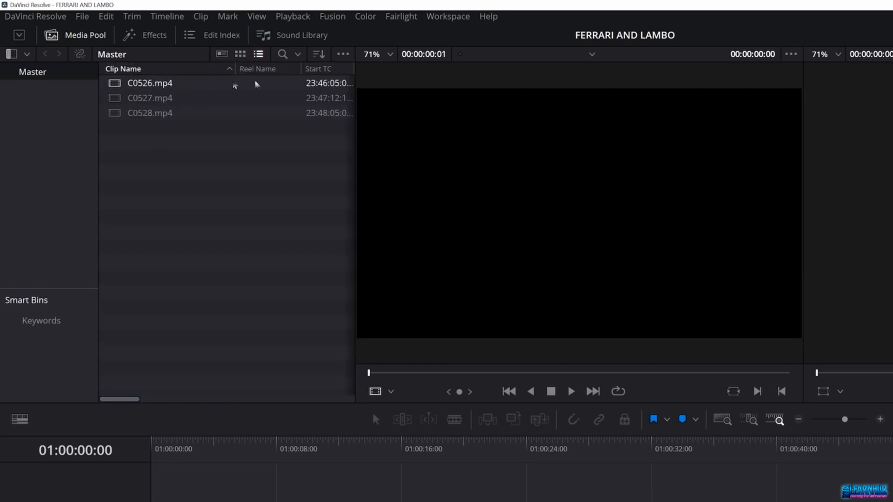
pyautogui.click(283, 55)
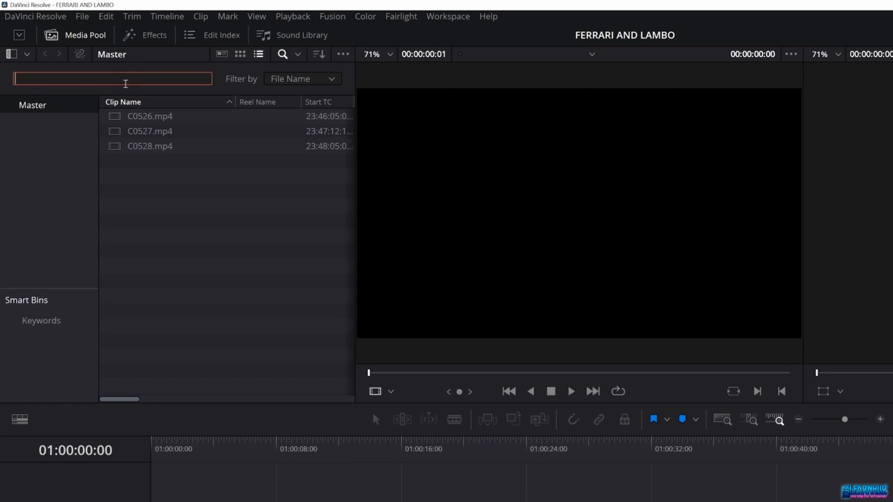
pyautogui.click(318, 54)
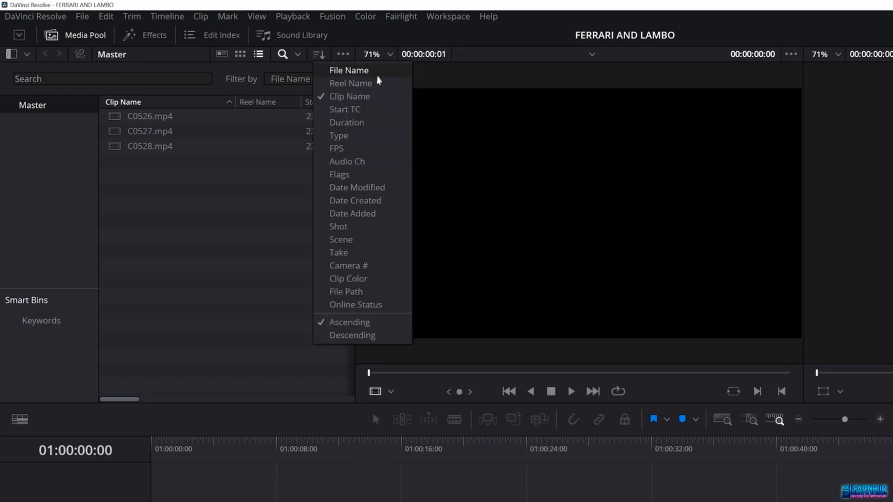
pyautogui.click(235, 201)
pyautogui.click(240, 54)
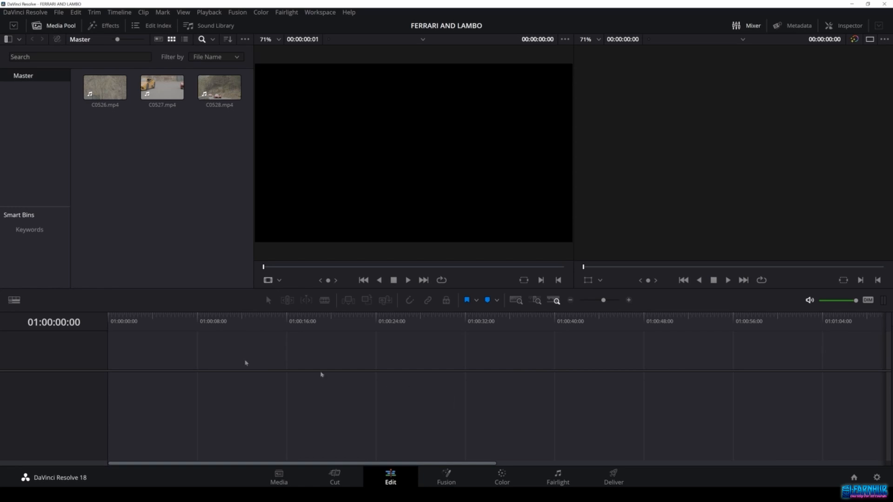
# Step: Add clips C0526, C0527 and C0528 to a new timeline and scrub through it
pyautogui.moveTo(232, 136); pyautogui.dragTo(126, 385)
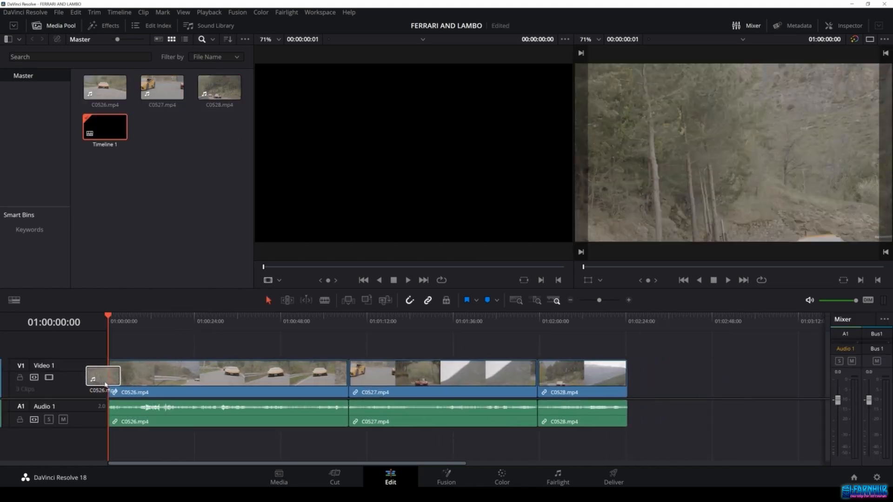
pyautogui.click(332, 319)
pyautogui.moveTo(334, 321); pyautogui.dragTo(374, 321)
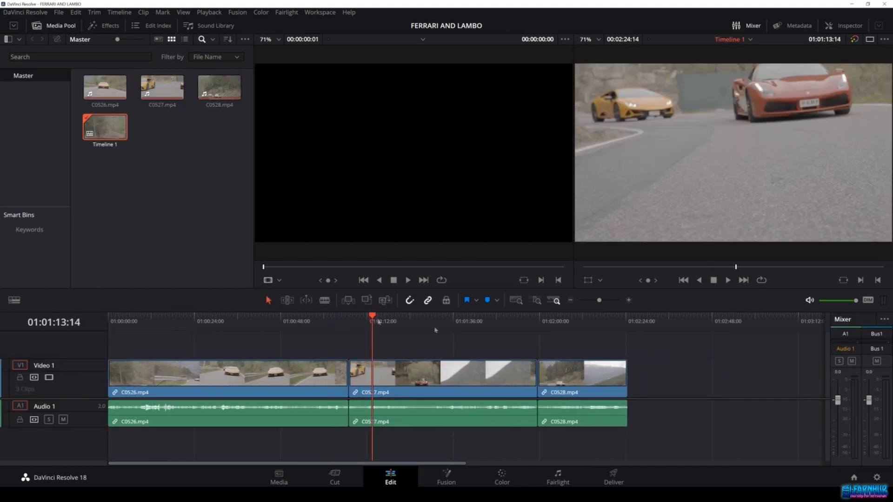
pyautogui.moveTo(534, 322)
pyautogui.mouseDown()
pyautogui.moveTo(572, 321)
pyautogui.moveTo(539, 320)
pyautogui.mouseUp()
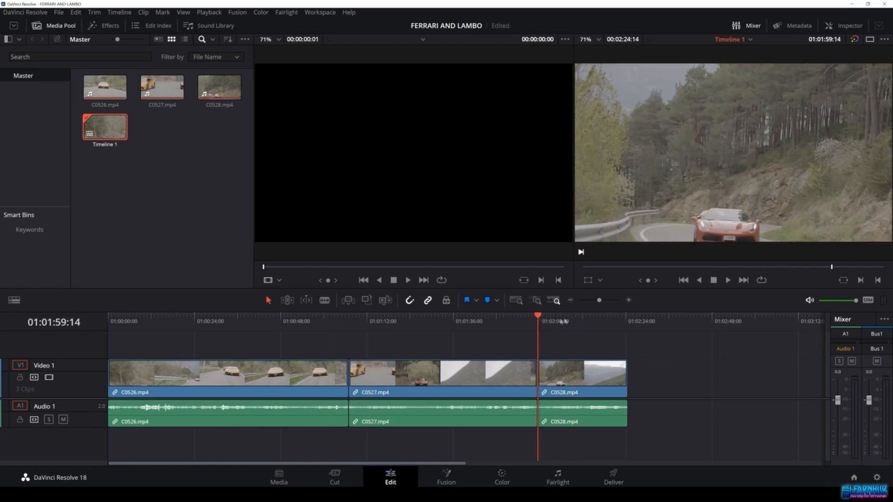
# Step: Trim the end of clip C0526 shorter on the timeline and move the playhead back to the cut
pyautogui.moveTo(348, 373); pyautogui.dragTo(289, 372)
pyautogui.moveTo(330, 352); pyautogui.dragTo(510, 392)
pyautogui.click(281, 324)
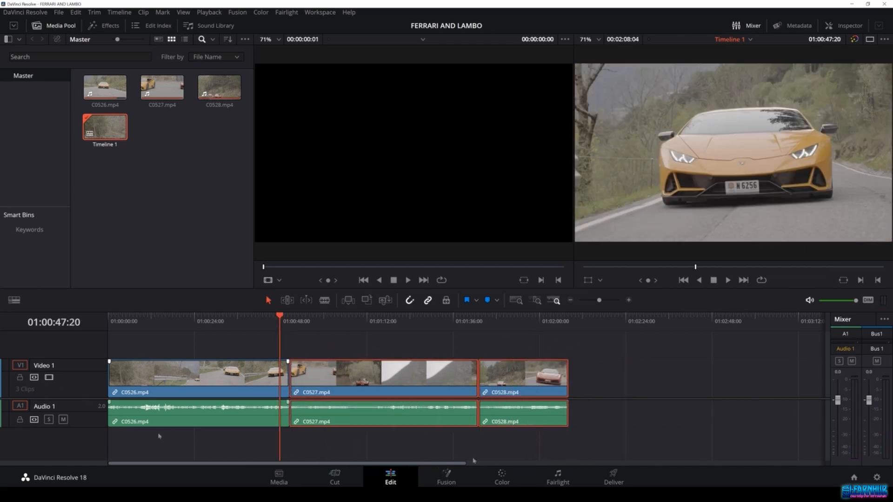
pyautogui.click(391, 352)
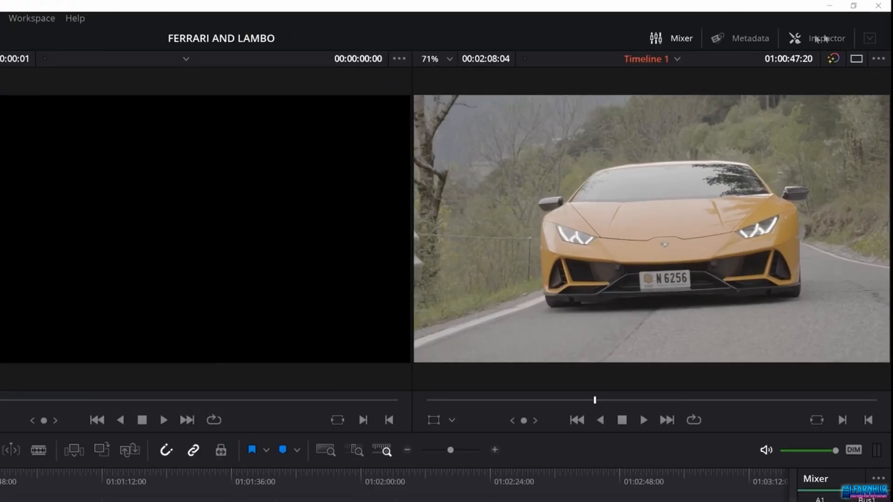
# Step: Open the Inspector for clip C0526, browse its video properties and scrub along the timeline
pyautogui.click(814, 39)
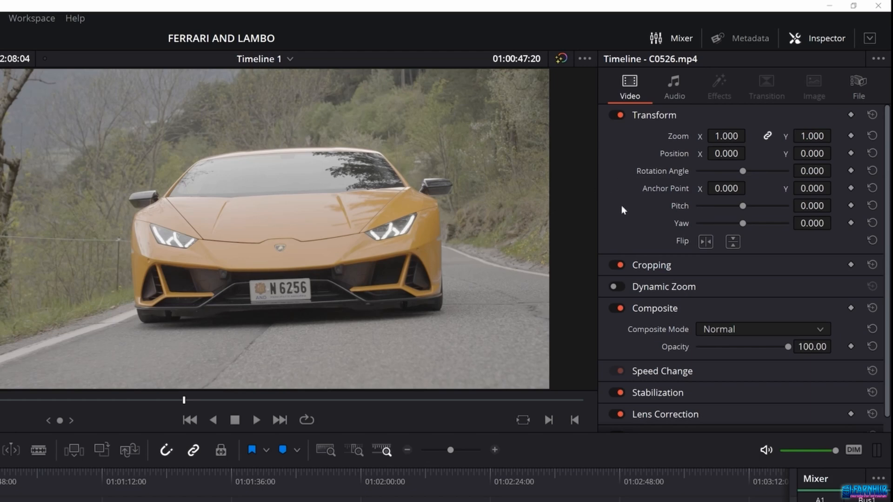
pyautogui.scroll(-1, 621, 205)
pyautogui.scroll(1, 664, 300)
pyautogui.scroll(-1, 679, 381)
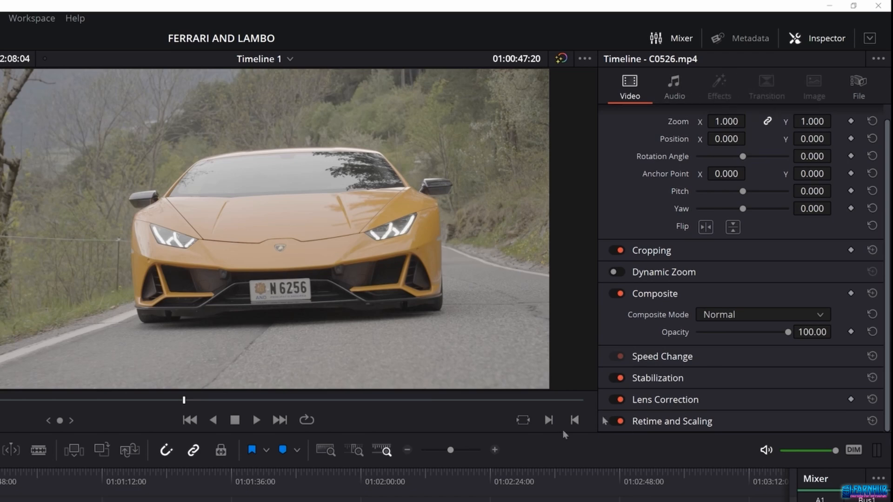
pyautogui.click(830, 48)
pyautogui.click(831, 49)
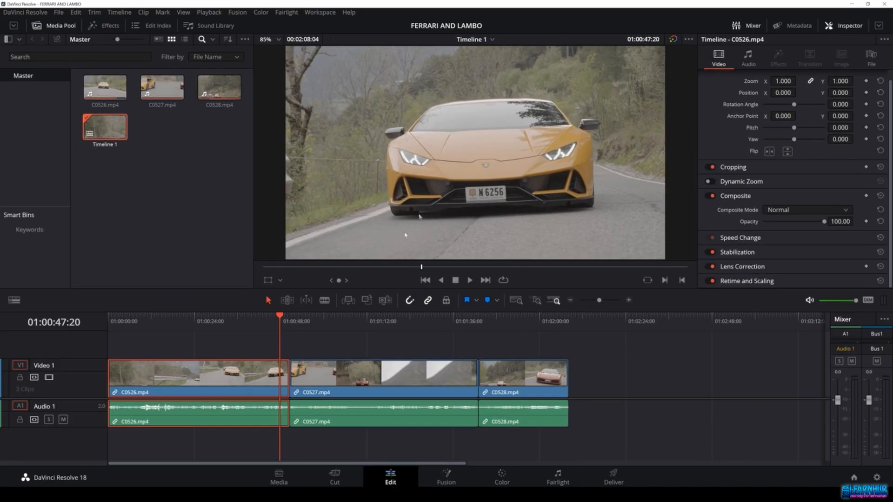
pyautogui.click(83, 486)
pyautogui.moveTo(229, 327); pyautogui.dragTo(516, 320)
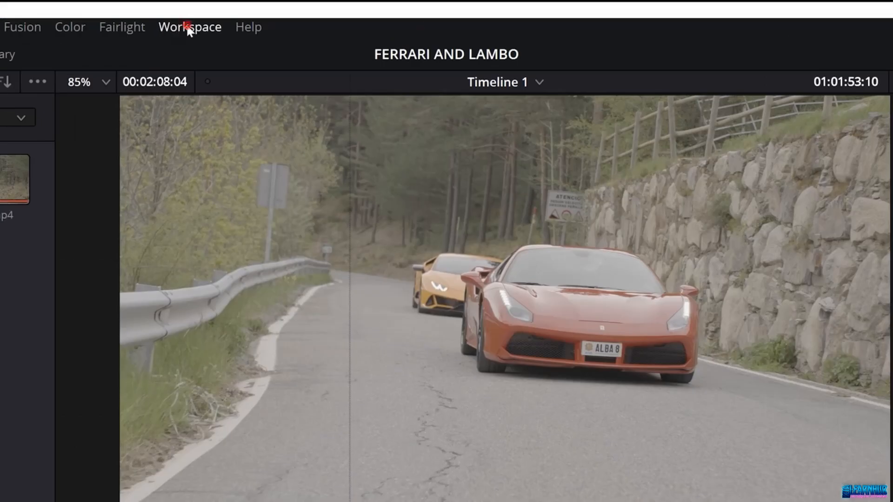
# Step: Turn on Dual Screen mode for the workspace
pyautogui.click(321, 12)
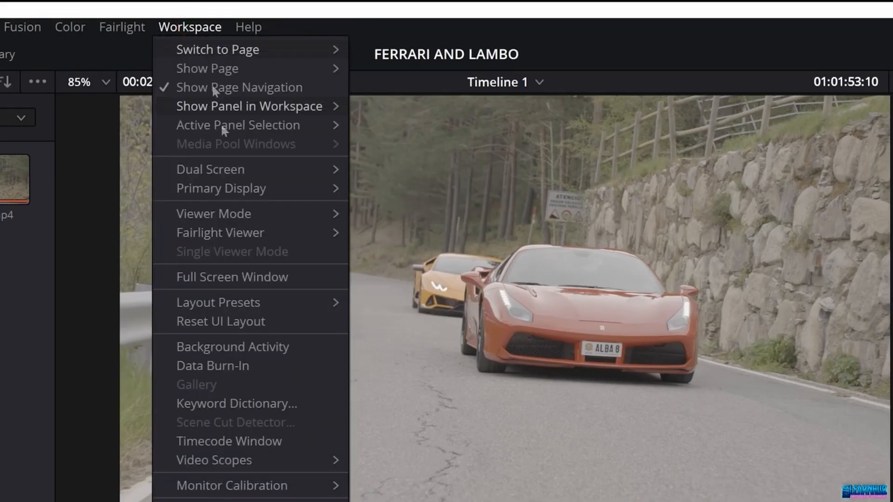
pyautogui.moveTo(275, 171)
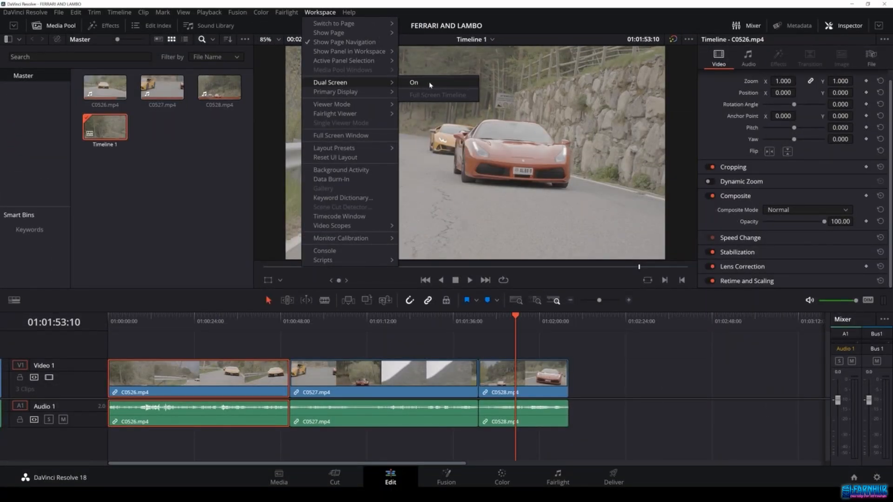
pyautogui.click(431, 84)
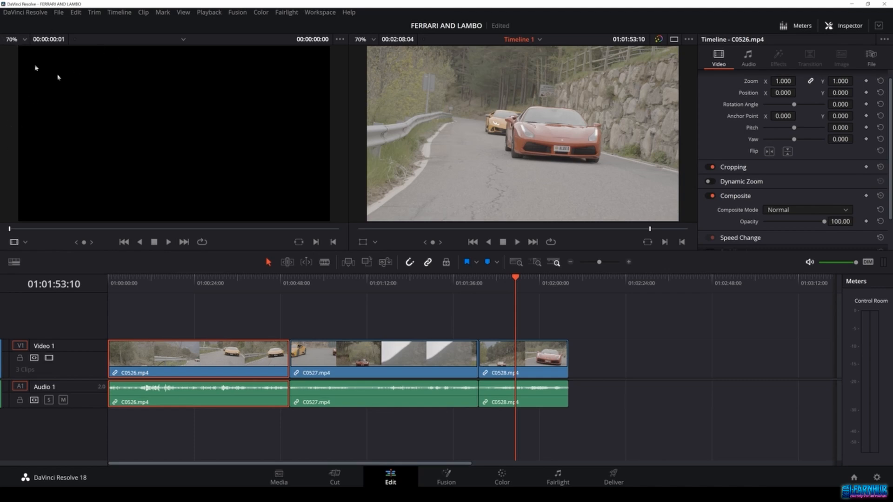
# Step: Turn Dual Screen mode off again
pyautogui.click(320, 12)
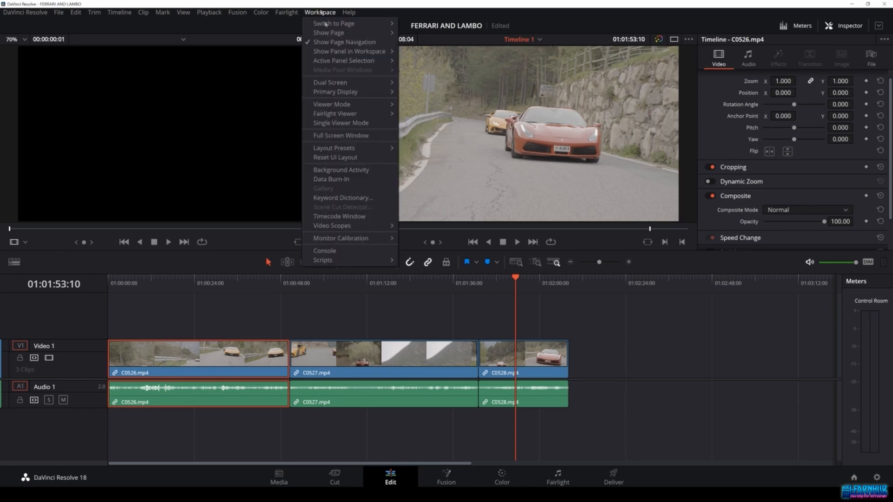
pyautogui.moveTo(344, 85)
pyautogui.click(413, 82)
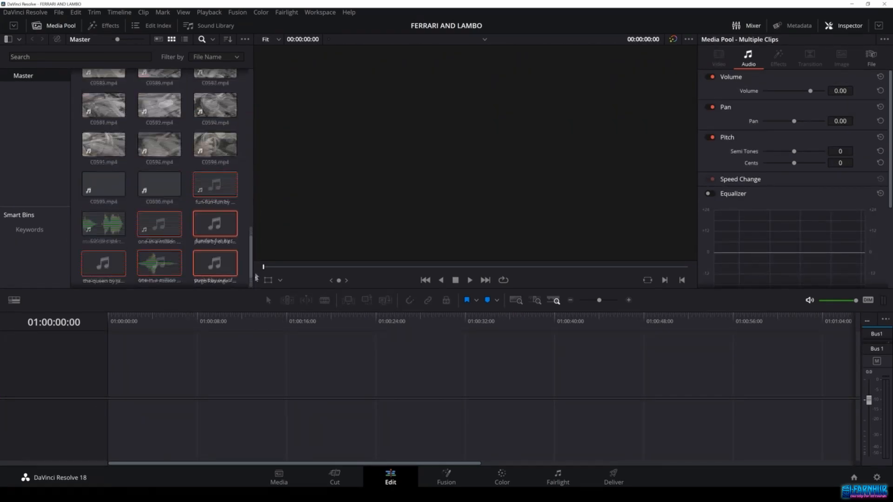
# Step: Scroll to the top of the Media Pool and open its context menu to view the import options
pyautogui.moveTo(251, 159); pyautogui.dragTo(247, 79)
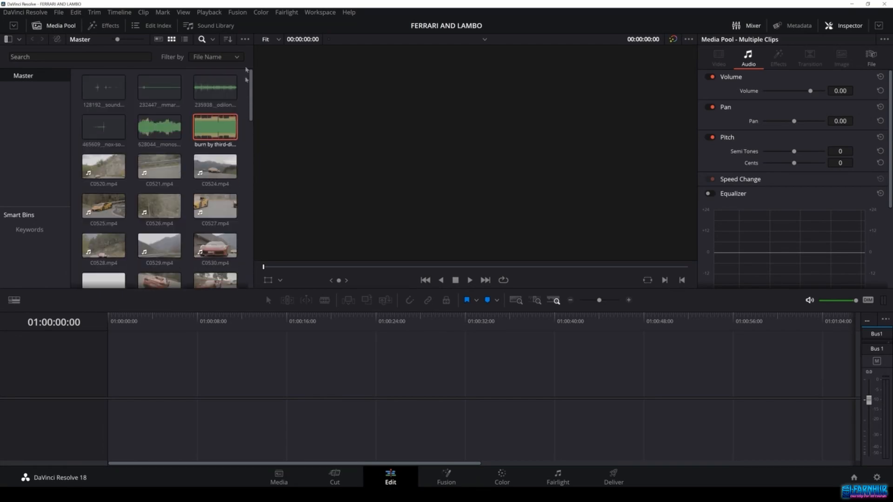
pyautogui.scroll(-3, 226, 120)
pyautogui.scroll(3, 222, 161)
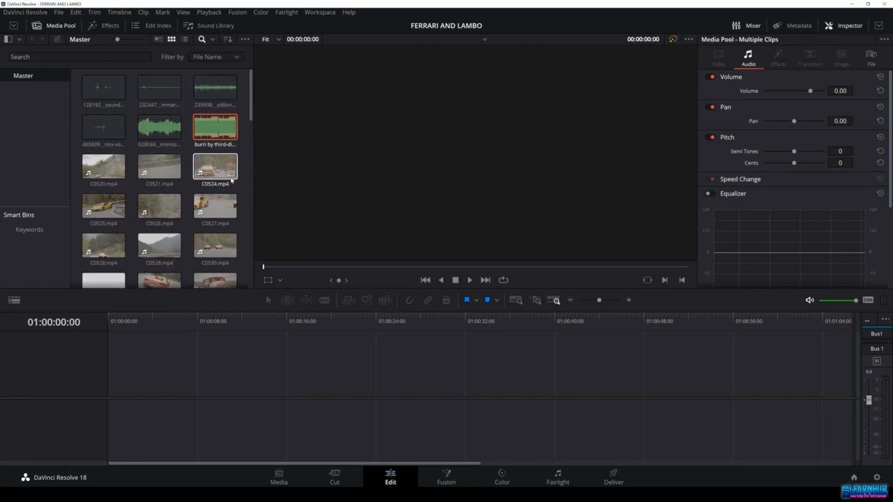
pyautogui.rightClick(188, 173)
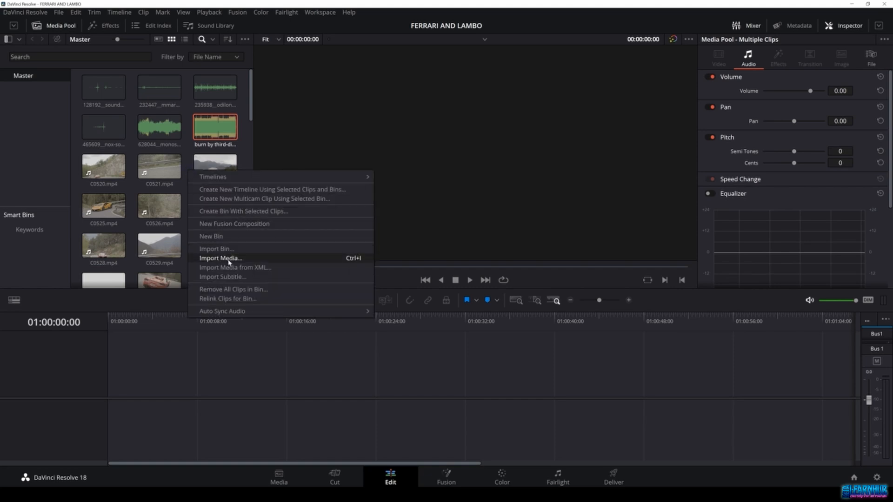
pyautogui.click(131, 187)
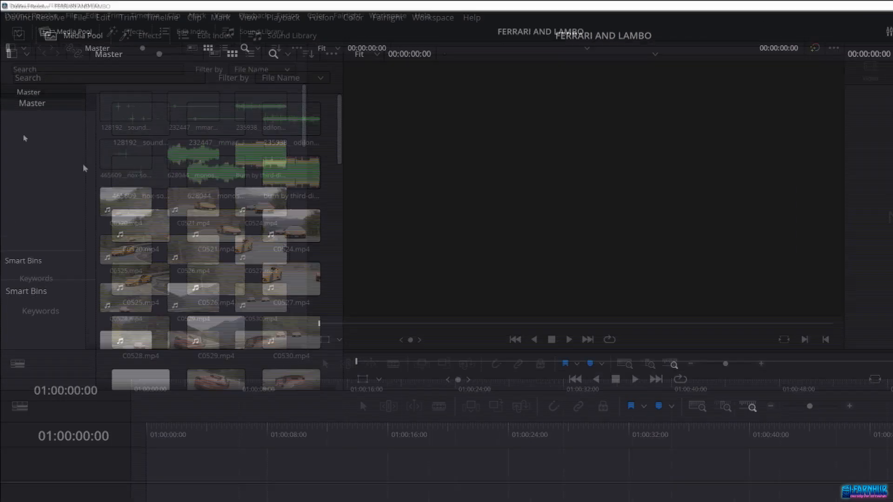
# Step: Create a new bin in the Media Pool named SONY
pyautogui.click(83, 37)
pyautogui.click(79, 36)
pyautogui.rightClick(42, 144)
pyautogui.rightClick(23, 143)
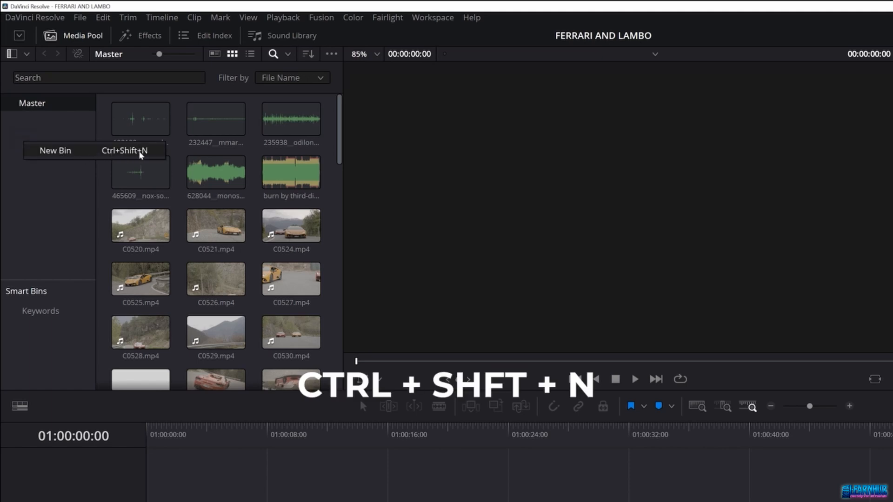
pyautogui.click(88, 151)
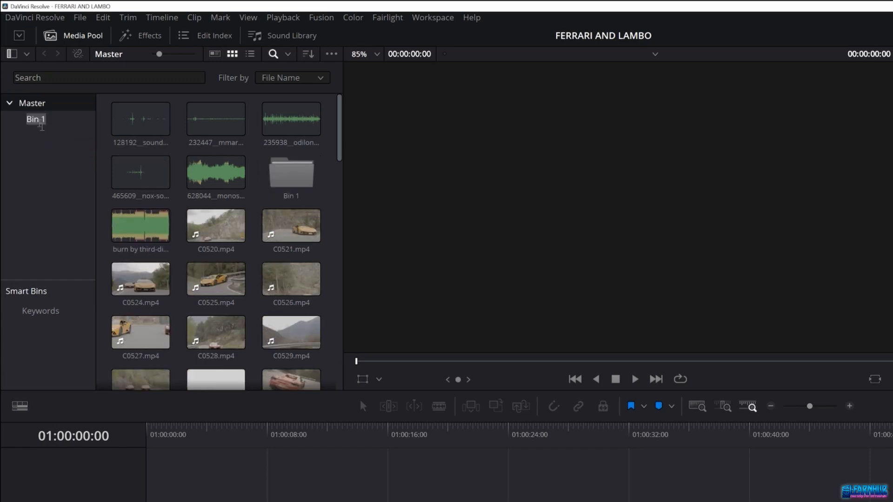
pyautogui.write('SONY')
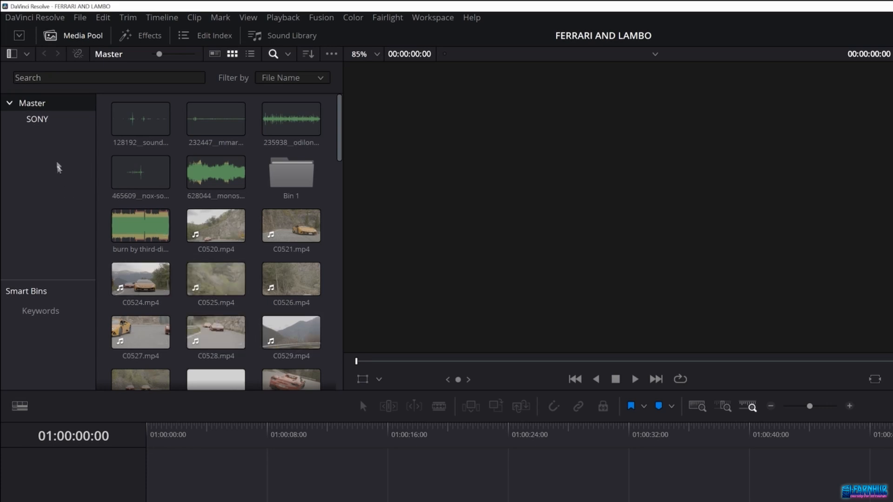
# Step: Select all the video clips in the Master bin and move them into the SONY bin
pyautogui.click(43, 122)
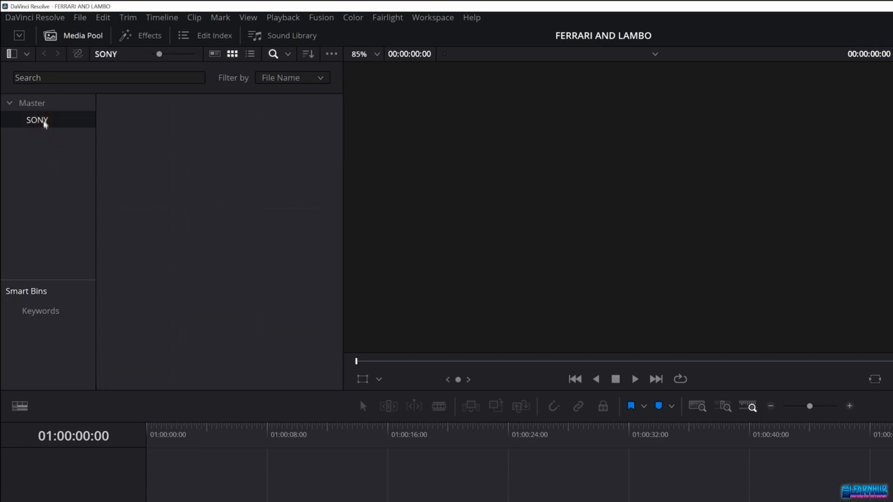
pyautogui.click(35, 103)
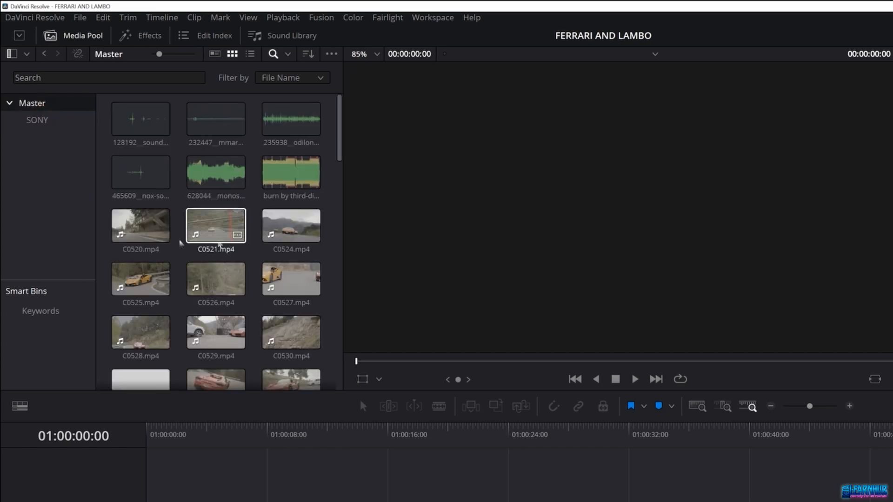
pyautogui.scroll(-10, 295, 247)
pyautogui.scroll(-15, 300, 252)
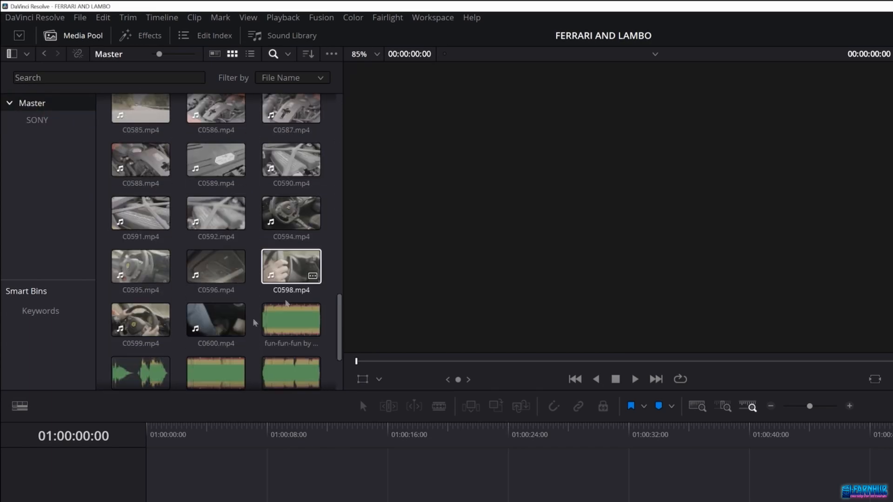
pyautogui.keyDown('shift'); pyautogui.click(222, 323); pyautogui.keyUp('shift')
pyautogui.scroll(20, 241, 273)
pyautogui.moveTo(140, 230); pyautogui.dragTo(36, 121)
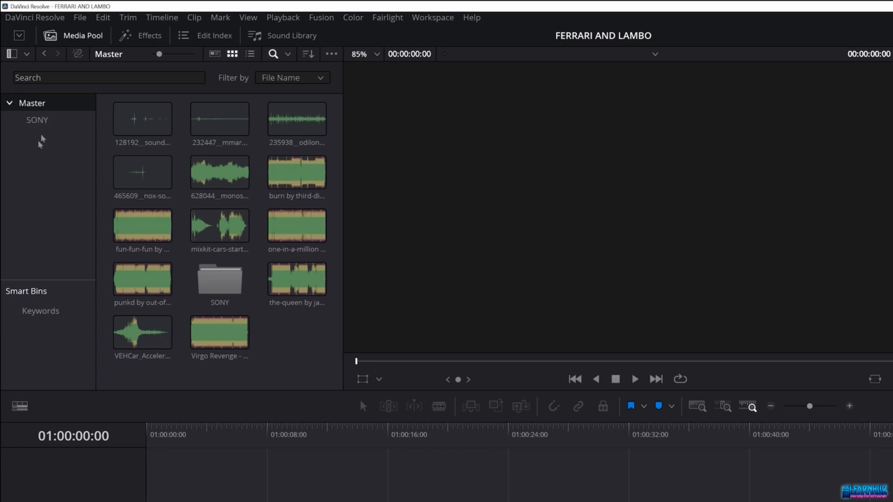
# Step: Create another bin named SFX
pyautogui.rightClick(42, 141)
pyautogui.click(75, 150)
pyautogui.write('SFX')
pyautogui.press('Return')
# Step: Select the five sound-effect clips in Master and move them into the SFX bin
pyautogui.click(200, 176)
pyautogui.keyDown('shift'); pyautogui.click(160, 130); pyautogui.keyUp('shift')
pyautogui.moveTo(144, 127); pyautogui.dragTo(40, 141)
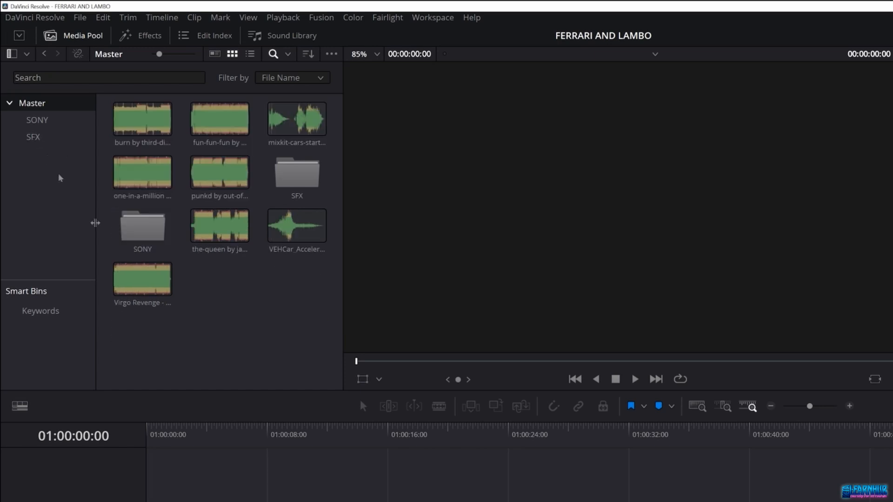
# Step: Create a third bin named Music
pyautogui.rightClick(45, 158)
pyautogui.click(77, 165)
pyautogui.write('Music')
pyautogui.press('Return')
# Step: Select all the remaining music tracks and move them into the Music bin
pyautogui.click(214, 135)
pyautogui.keyDown('shift'); pyautogui.click(288, 174); pyautogui.keyUp('shift')
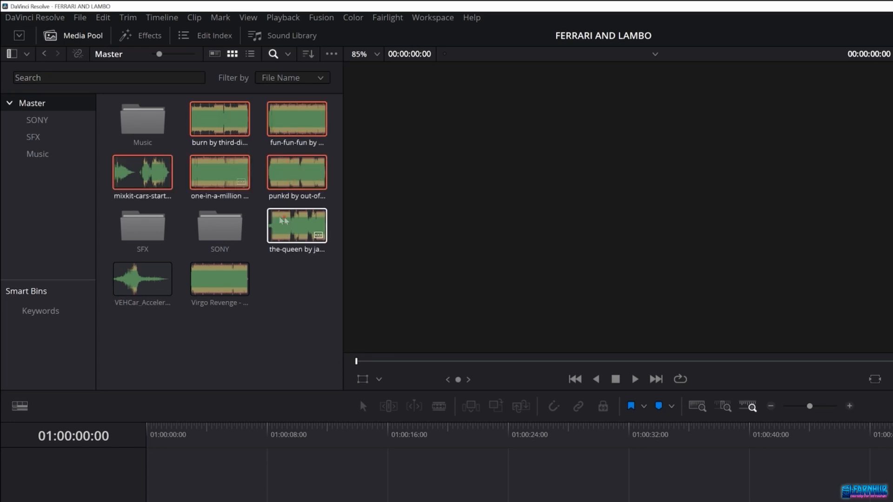
pyautogui.keyDown('ctrl'); pyautogui.click(229, 277); pyautogui.keyUp('ctrl')
pyautogui.keyDown('ctrl'); pyautogui.click(163, 275); pyautogui.keyUp('ctrl')
pyautogui.keyDown('ctrl'); pyautogui.click(311, 231); pyautogui.keyUp('ctrl')
pyautogui.moveTo(246, 284); pyautogui.dragTo(145, 135)
# Step: Open the SONY, SFX and Music bins in turn to review their contents, returning to Master
pyautogui.click(11, 105)
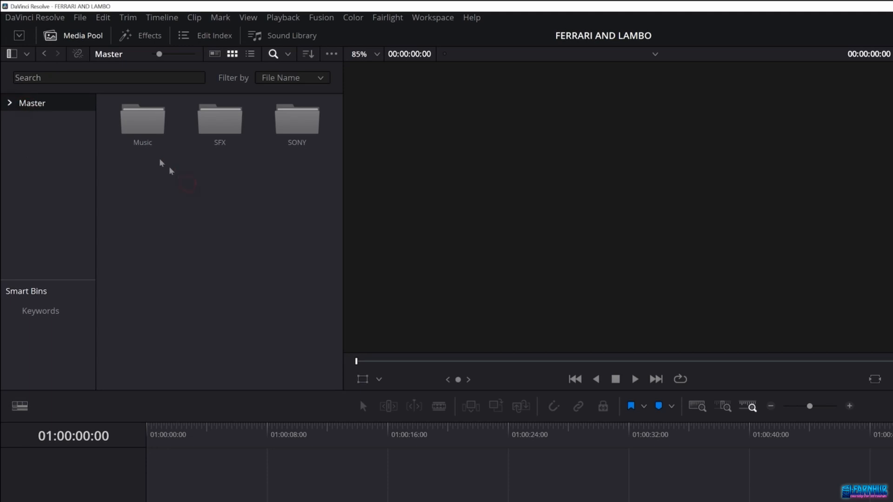
pyautogui.doubleClick(305, 125)
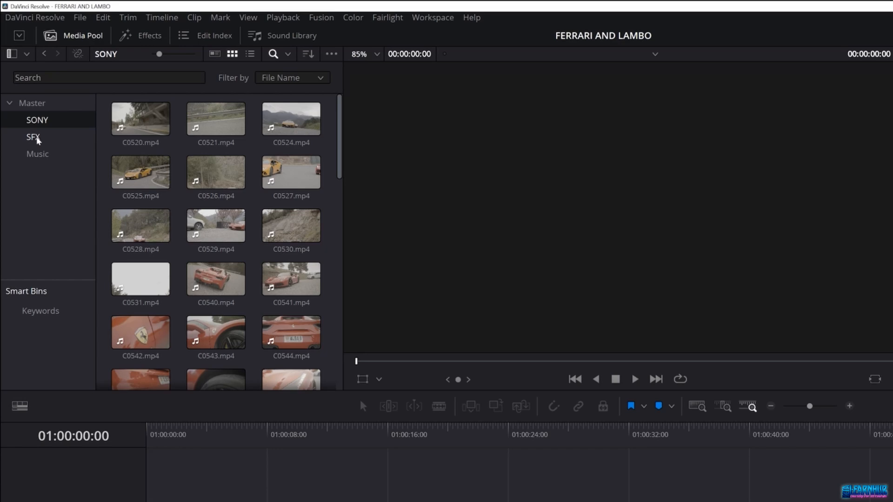
pyautogui.click(37, 138)
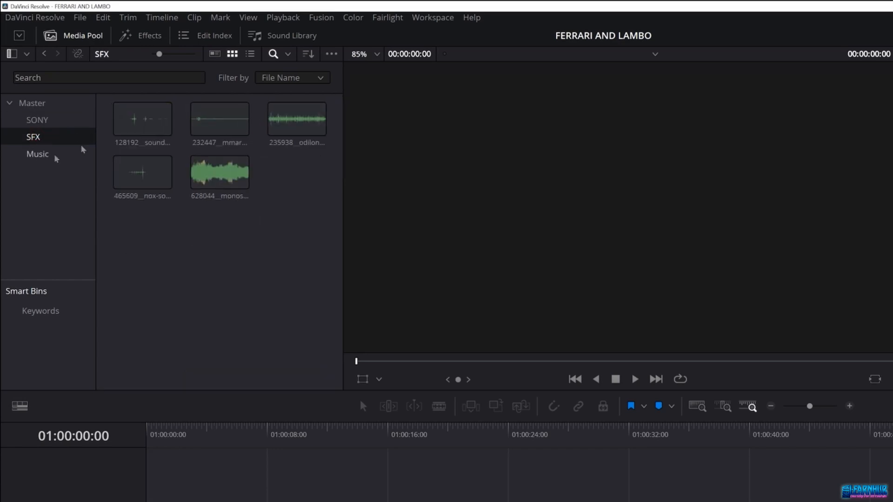
pyautogui.click(55, 154)
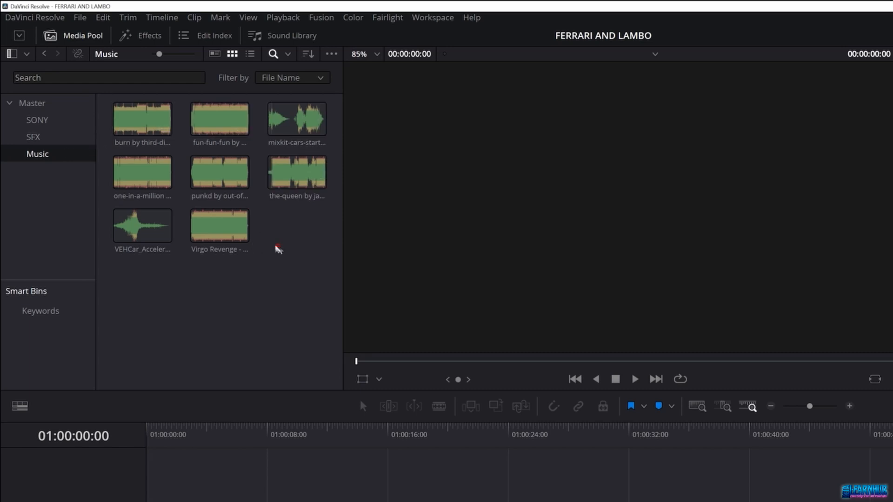
pyautogui.click(68, 102)
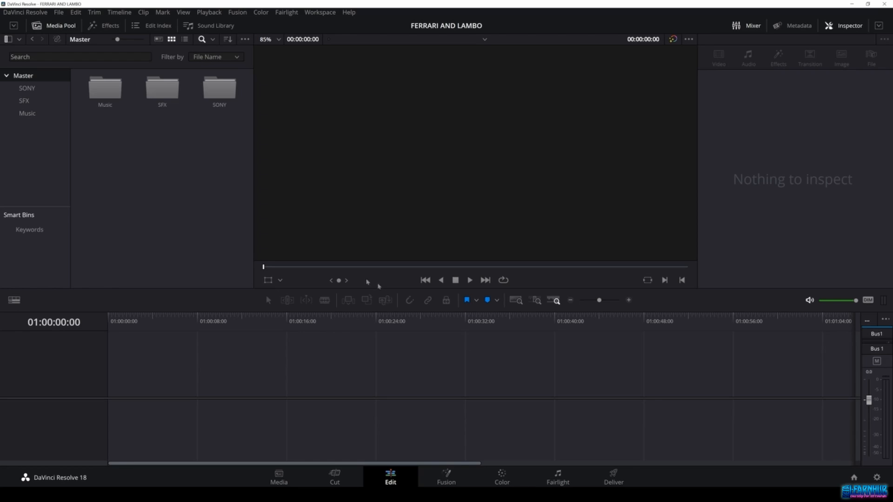
# Step: Open the Create New Timeline dialog from the Media Pool and turn off Use Project Settings
pyautogui.rightClick(237, 226)
pyautogui.moveTo(273, 234)
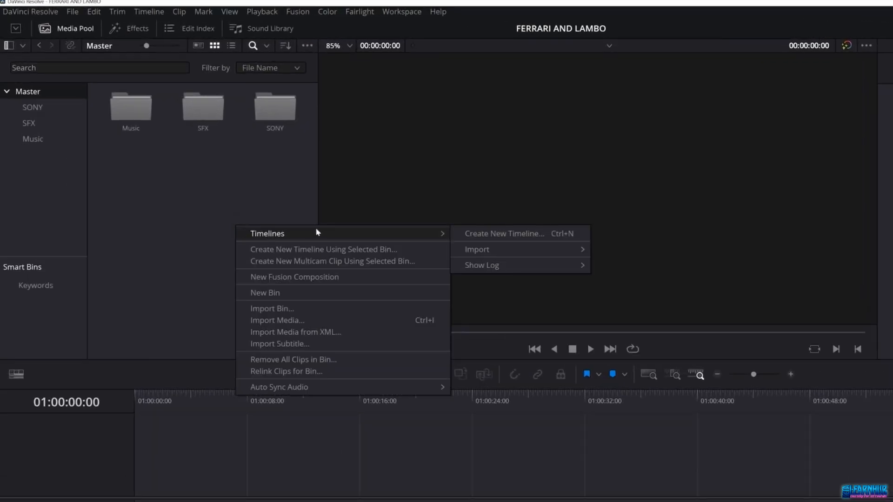
pyautogui.click(570, 236)
pyautogui.click(580, 263)
pyautogui.tripleClick(477, 226)
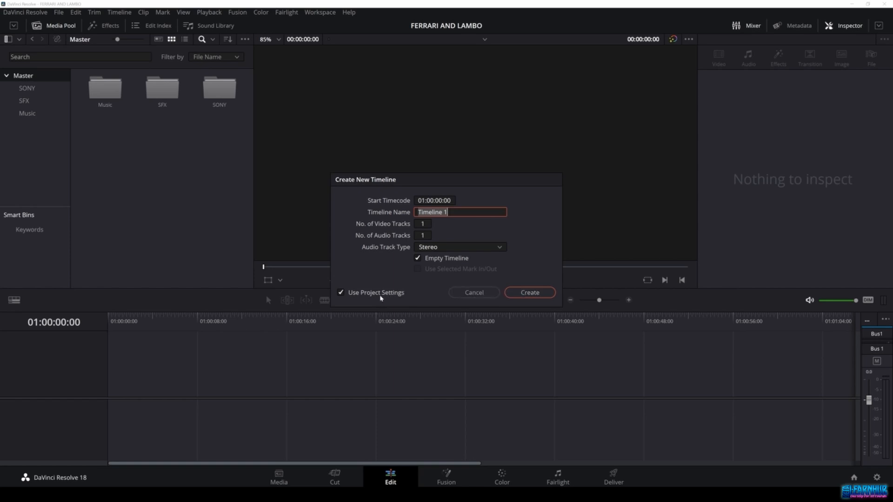
pyautogui.click(380, 296)
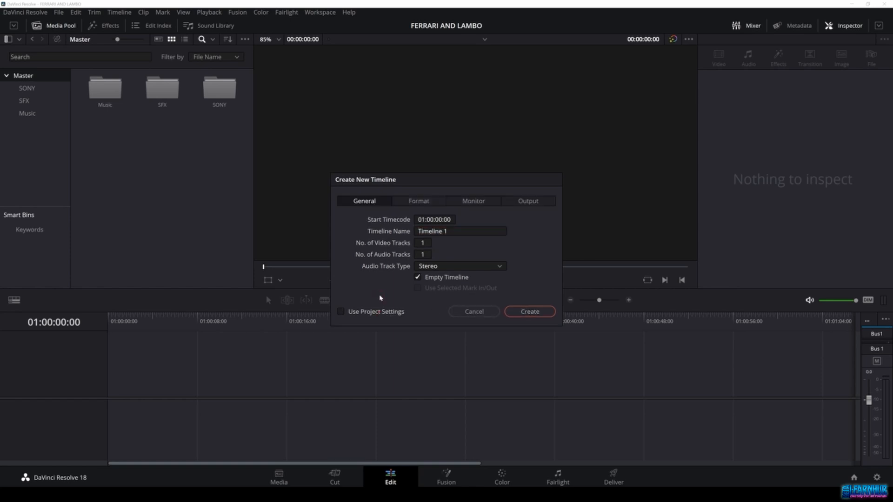
pyautogui.click(380, 310)
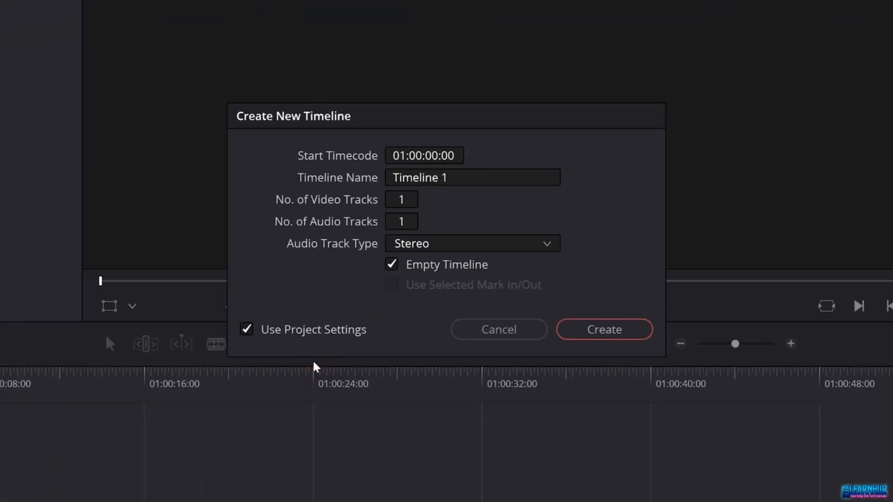
pyautogui.click(283, 339)
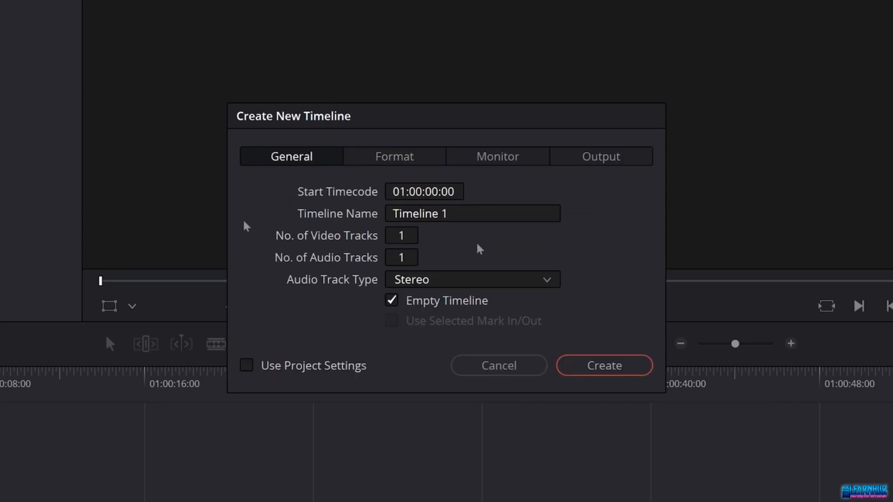
# Step: Set the new timeline's resolution to 3840 x 2160 Ultra HD on the Format tab, then cancel the dialog
pyautogui.click(385, 160)
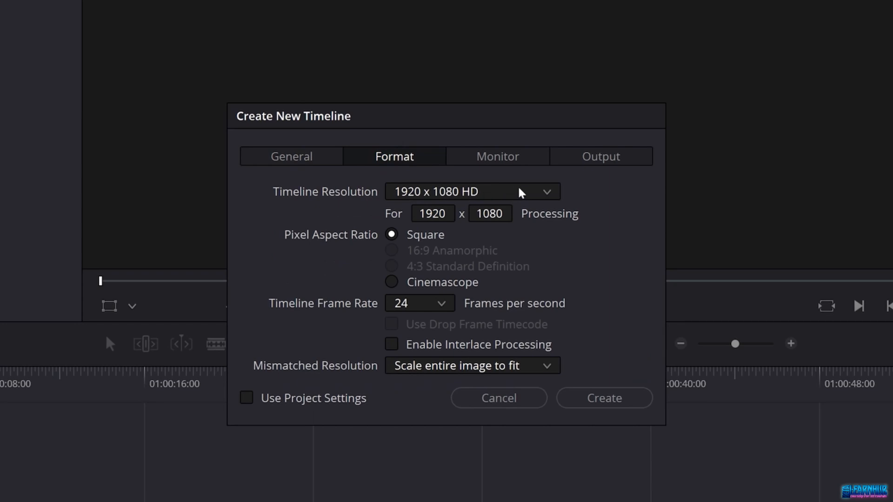
pyautogui.click(547, 195)
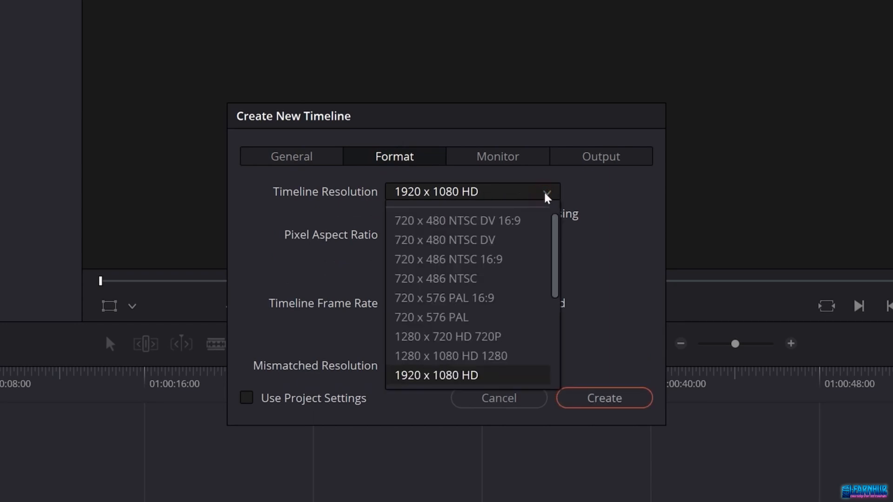
pyautogui.scroll(-3, 551, 239)
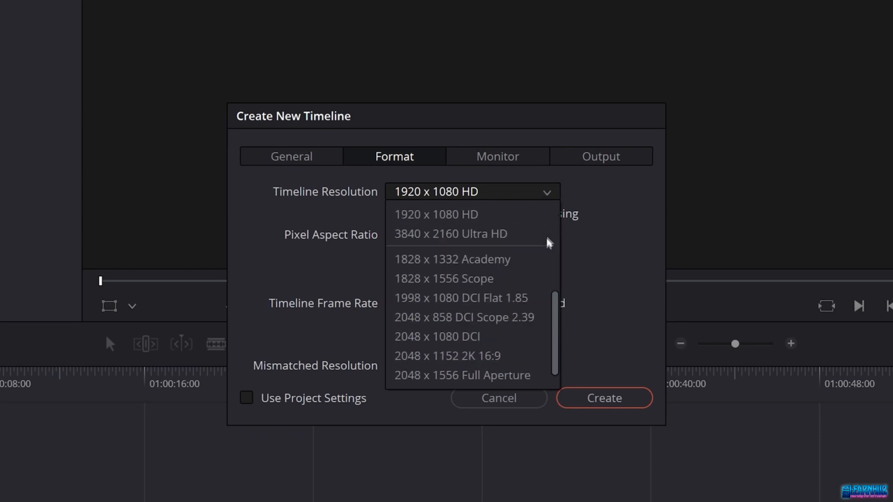
pyautogui.scroll(1, 508, 255)
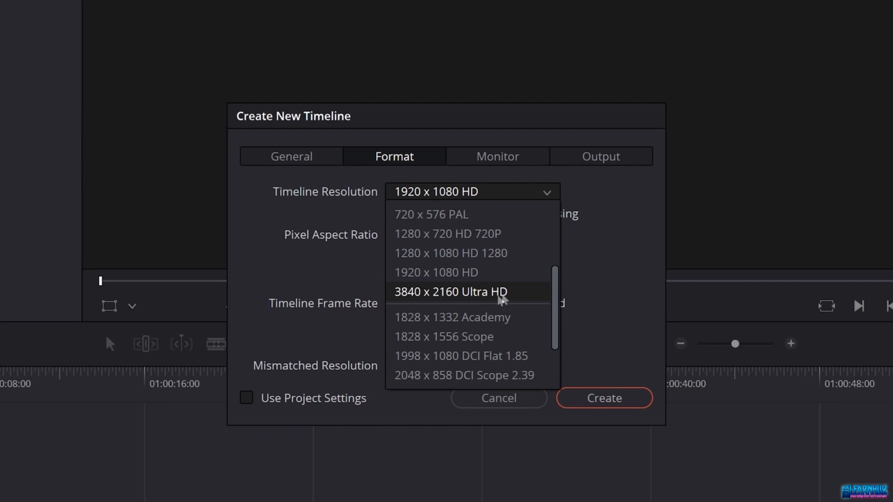
pyautogui.click(508, 294)
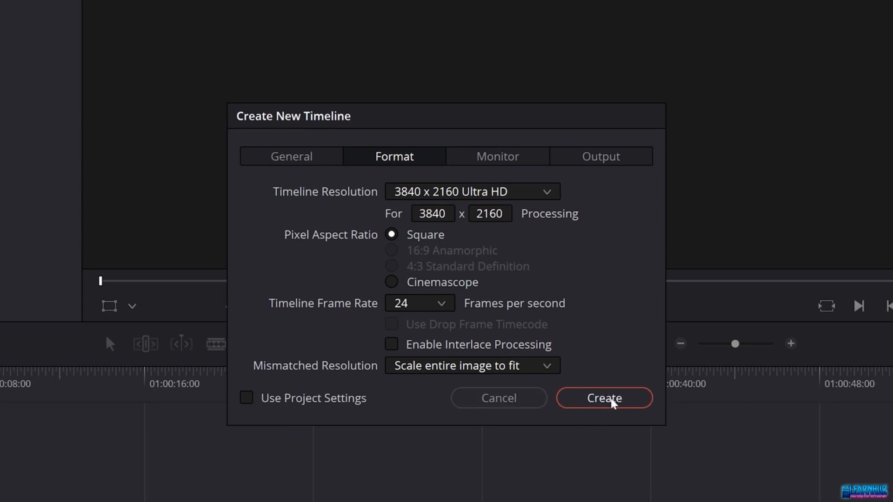
pyautogui.click(515, 400)
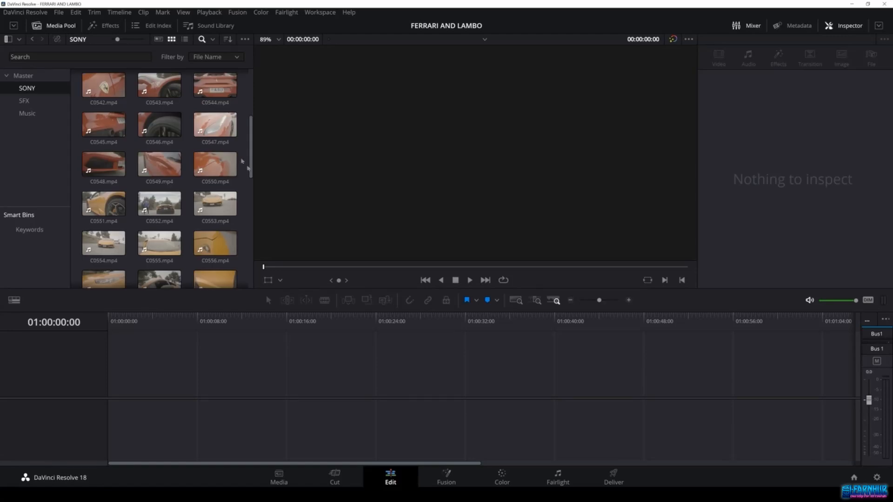
# Step: Select several clips in the SONY bin and inspect their audio, video and file properties in the Inspector
pyautogui.click(210, 124)
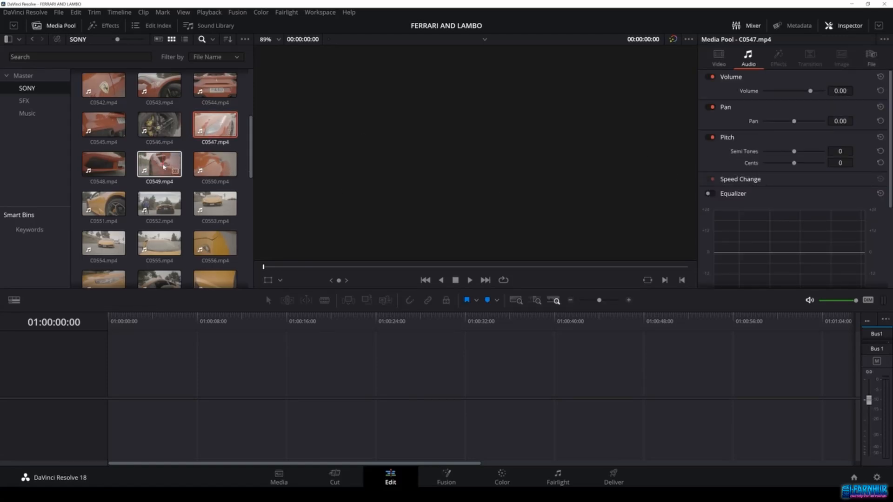
pyautogui.click(105, 164)
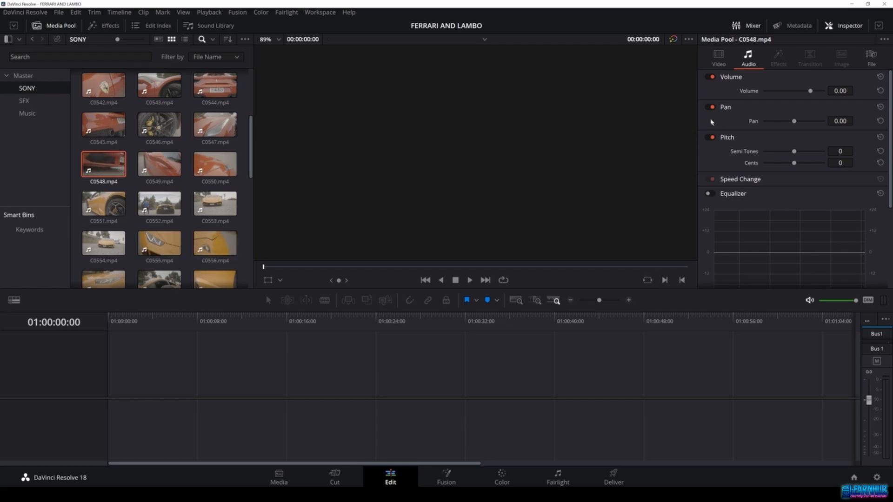
pyautogui.click(719, 58)
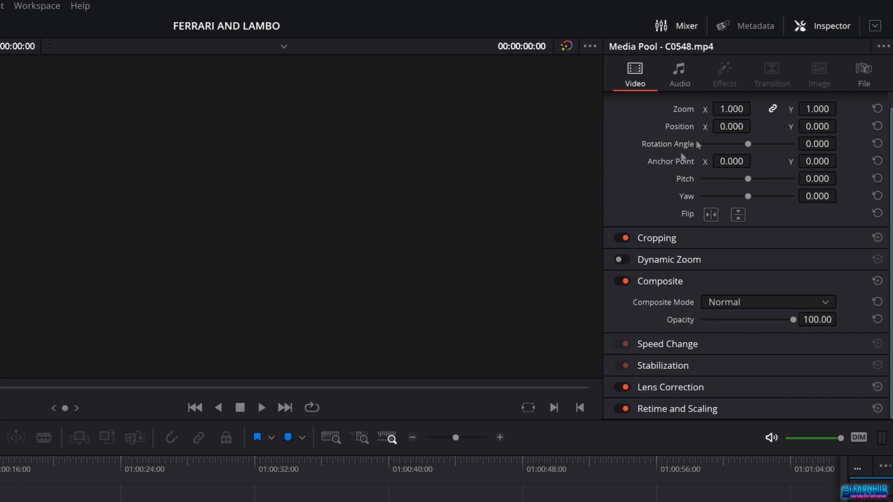
pyautogui.click(864, 74)
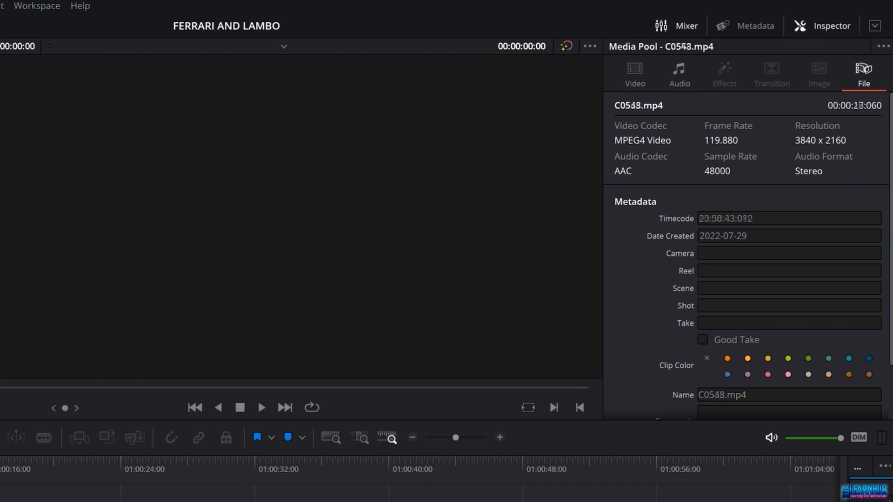
pyautogui.click(215, 203)
pyautogui.click(225, 244)
pyautogui.scroll(-3, 195, 221)
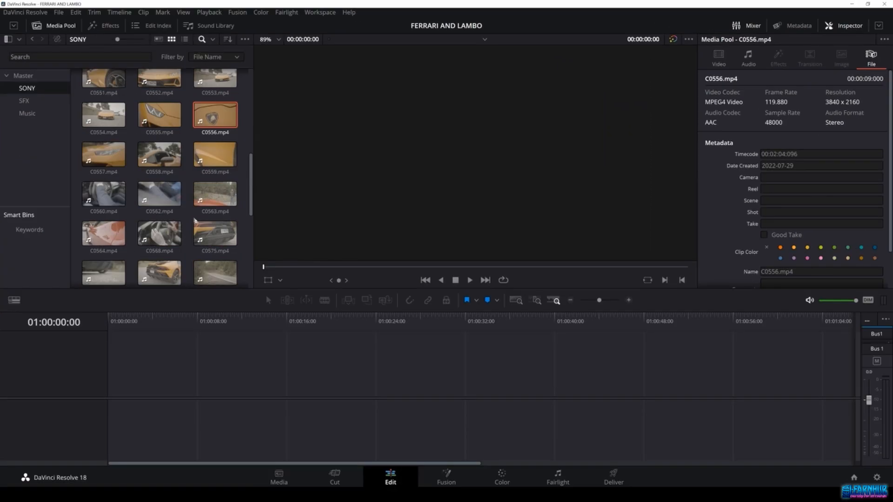
pyautogui.click(211, 198)
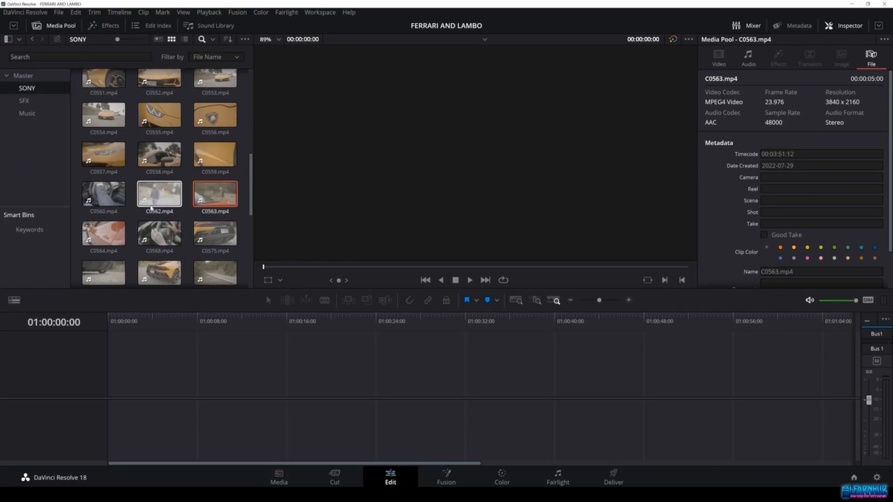
pyautogui.click(159, 232)
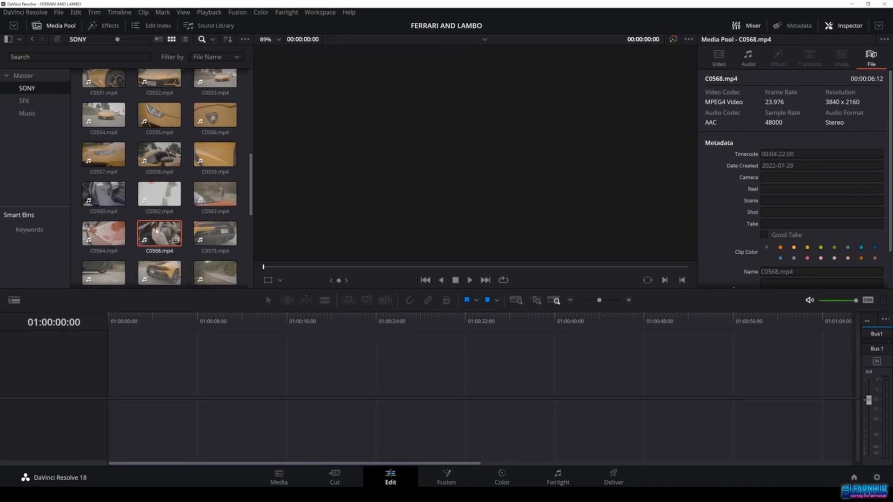
# Step: Add clip C0568.mp4 to the empty timeline to create a new timeline, then select that timeline in the Media Pool
pyautogui.moveTo(156, 231); pyautogui.dragTo(106, 406)
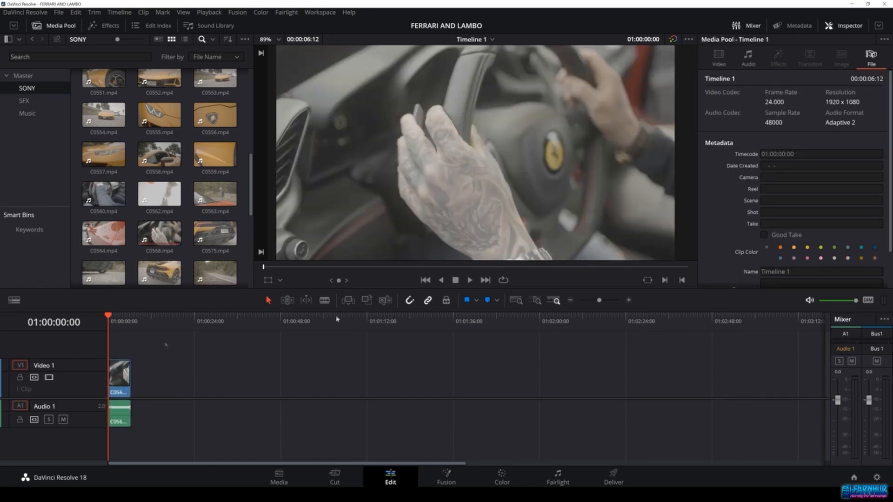
pyautogui.moveTo(251, 189); pyautogui.dragTo(257, 275)
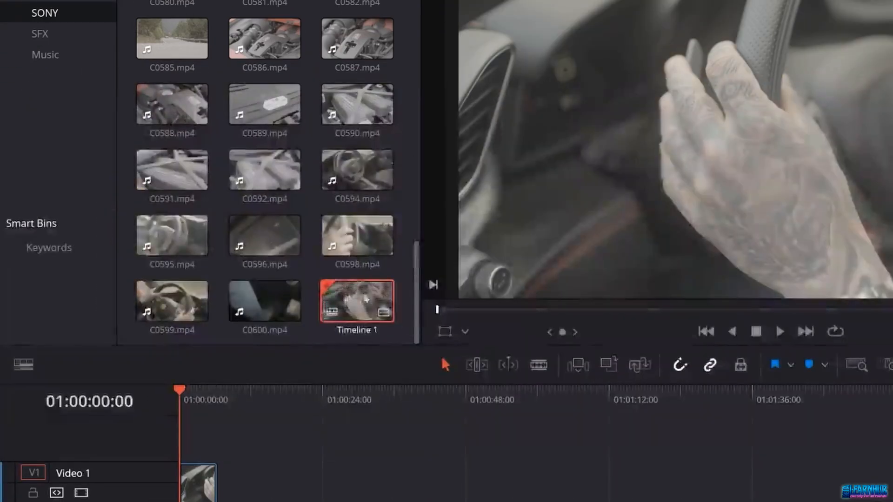
pyautogui.click(322, 335)
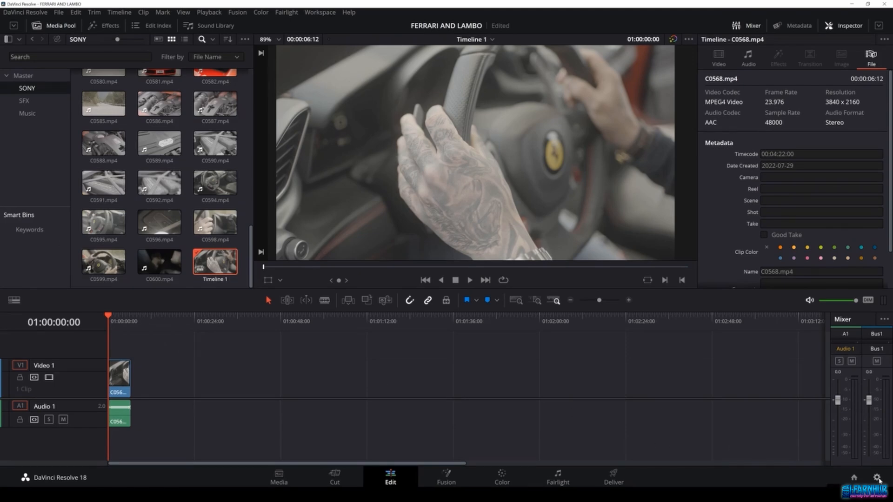
# Step: Open the Project Settings to check the timeline format, then close the dialog without saving
pyautogui.click(878, 479)
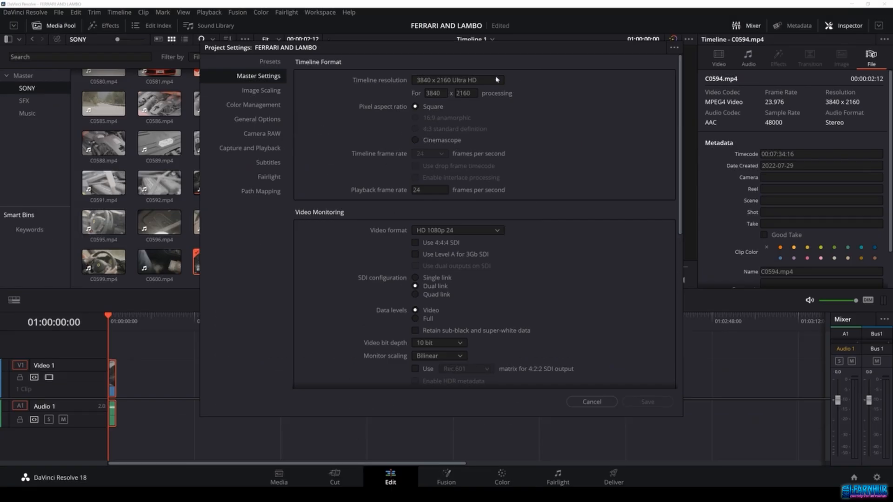
pyautogui.click(594, 402)
# Step: Delete the C0568.mp4 clip from the timeline and save the project
pyautogui.press('Delete')
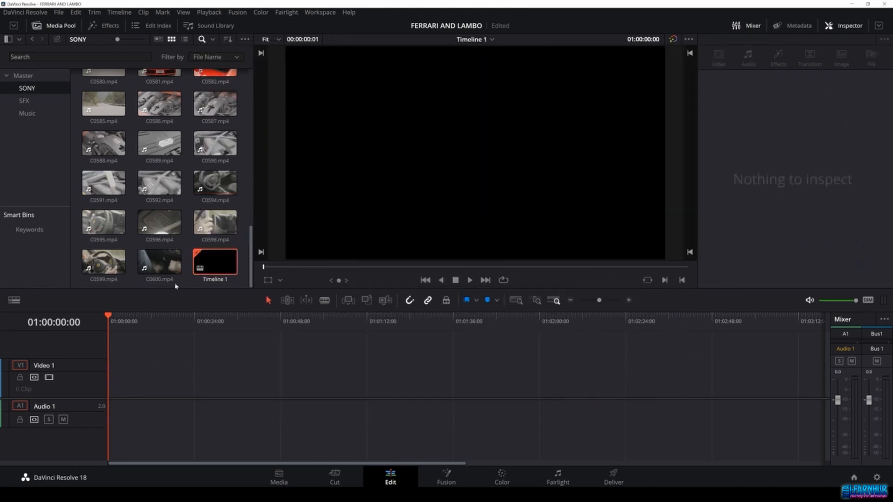
pyautogui.scroll(12, 173, 245)
pyautogui.scroll(-1, 173, 245)
pyautogui.hotkey('ctrl', 's')
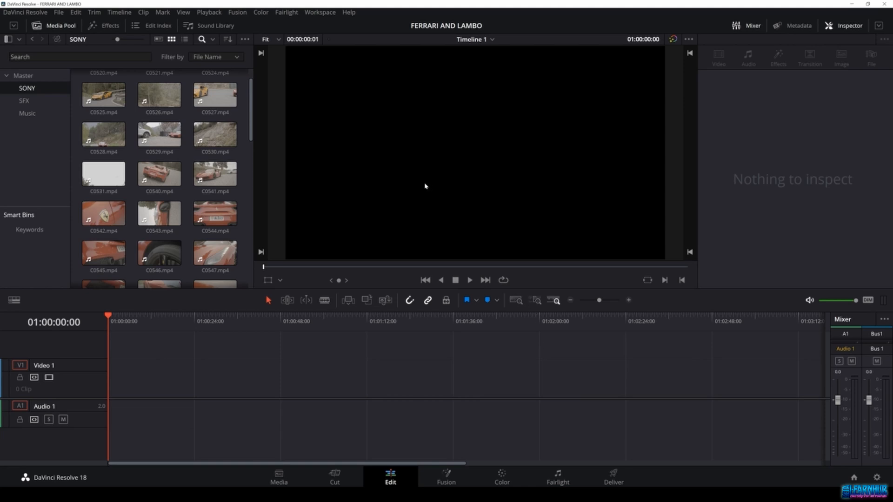
# Step: Add clip C0540.mp4 to the start of the timeline and scrub the playhead through it
pyautogui.moveTo(159, 174); pyautogui.dragTo(128, 368)
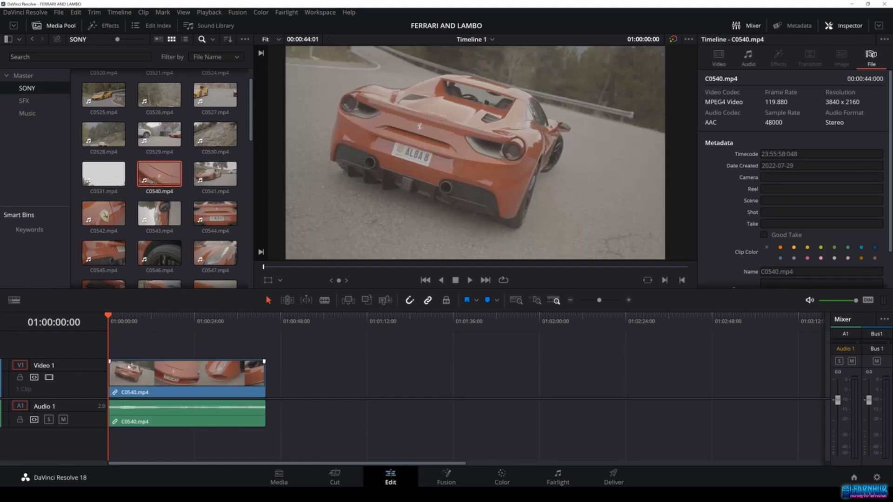
pyautogui.moveTo(132, 321)
pyautogui.mouseDown()
pyautogui.moveTo(160, 323)
pyautogui.moveTo(130, 324)
pyautogui.mouseUp()
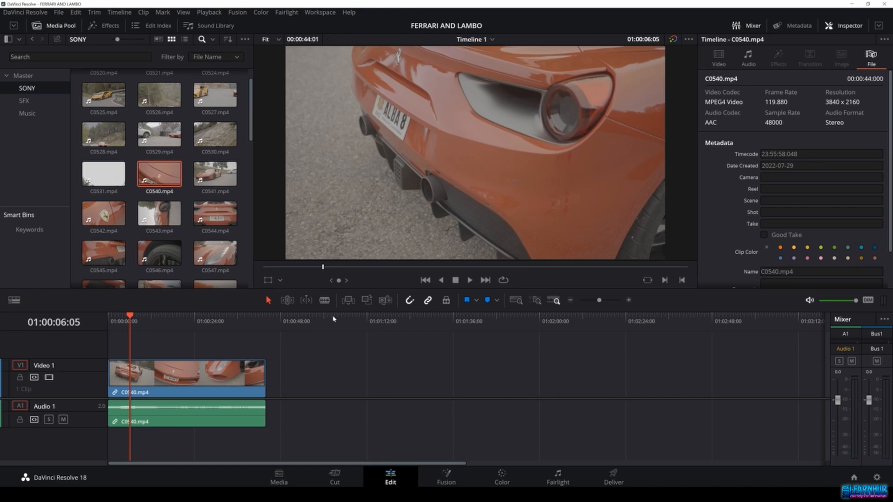
pyautogui.moveTo(130, 316); pyautogui.dragTo(153, 321)
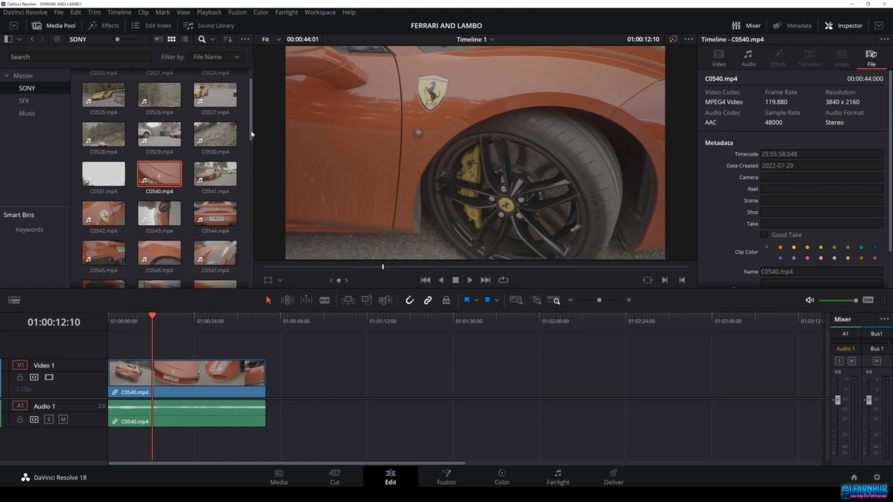
# Step: Place clip C0598.mp4 on the timeline, leaving a gap after C0540.mp4
pyautogui.moveTo(252, 135); pyautogui.dragTo(255, 240)
pyautogui.scroll(-1, 251, 229)
pyautogui.click(224, 195)
pyautogui.click(215, 230)
pyautogui.scroll(-2, 214, 229)
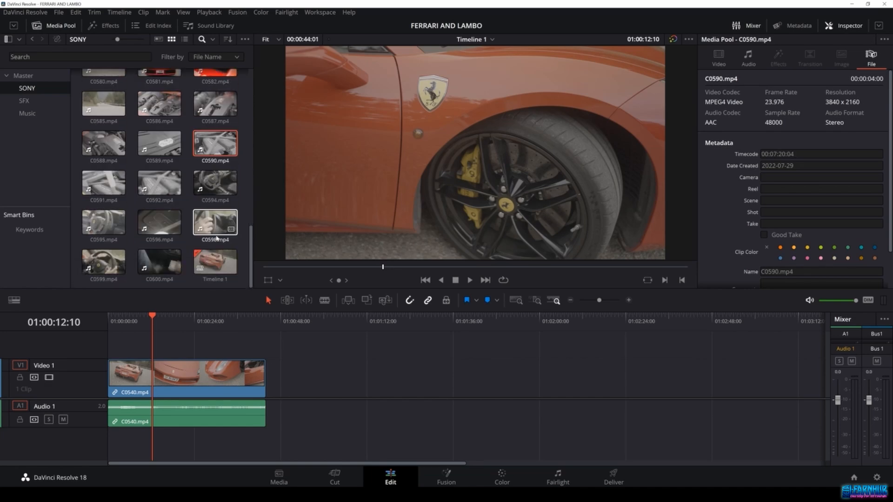
pyautogui.moveTo(215, 223); pyautogui.dragTo(298, 386)
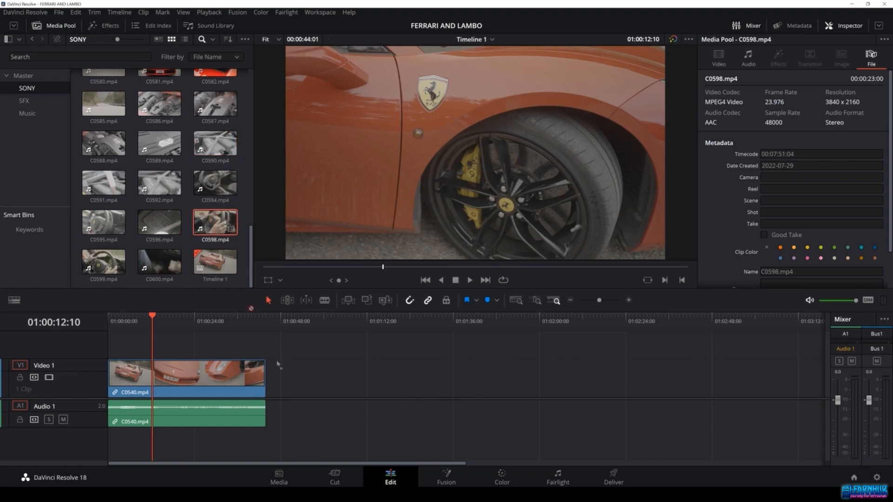
pyautogui.moveTo(263, 419); pyautogui.dragTo(265, 419)
pyautogui.click(278, 337)
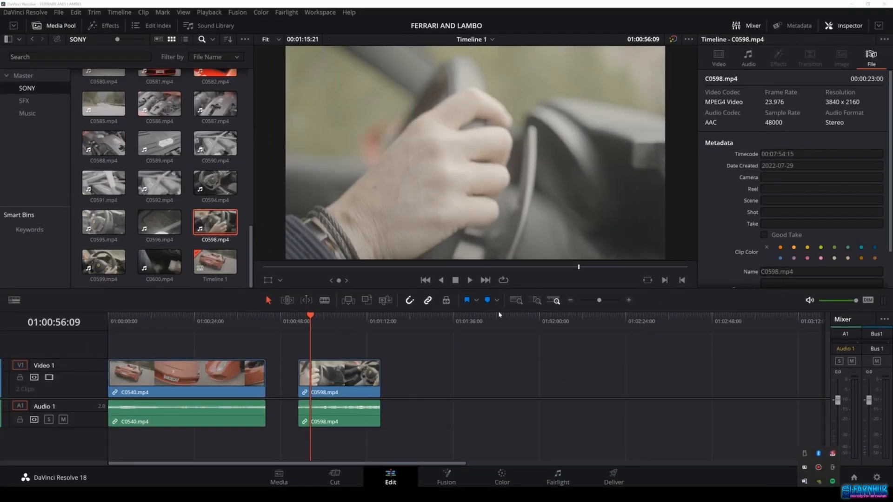
# Step: Select each timeline clip in turn and scrub the playhead to preview them
pyautogui.click(339, 375)
pyautogui.moveTo(320, 321); pyautogui.dragTo(334, 322)
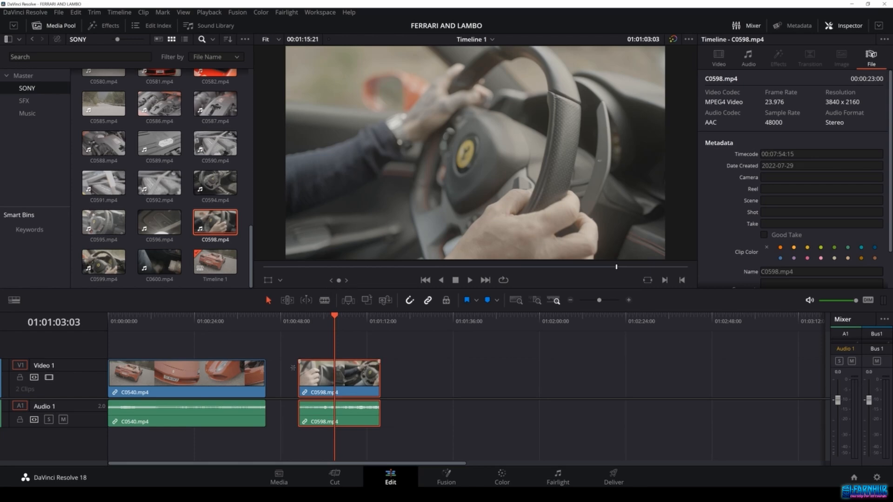
pyautogui.moveTo(202, 327); pyautogui.dragTo(168, 324)
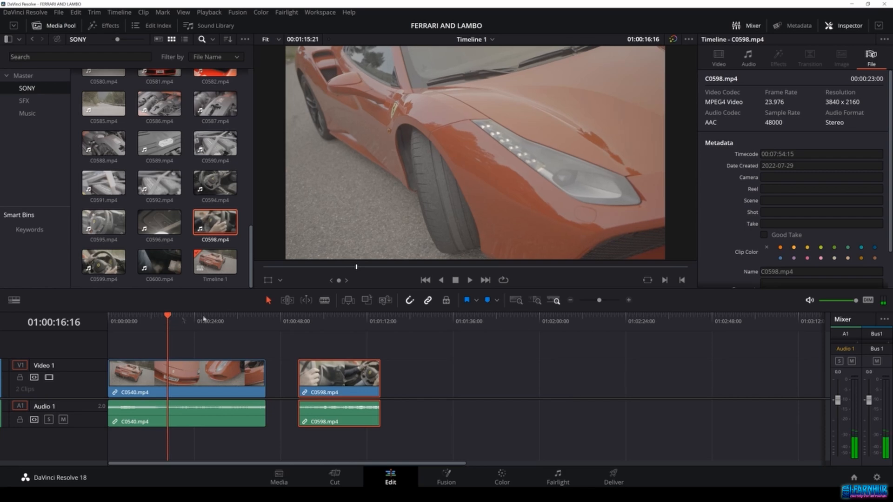
pyautogui.click(199, 375)
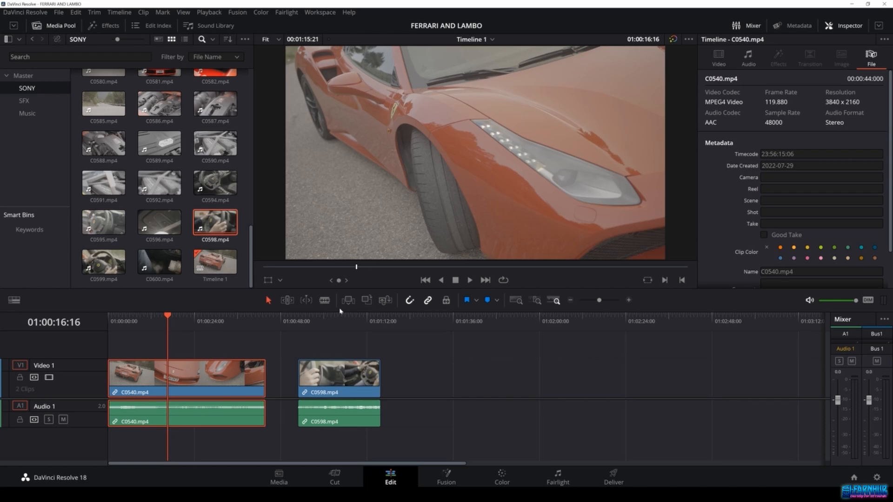
pyautogui.click(330, 322)
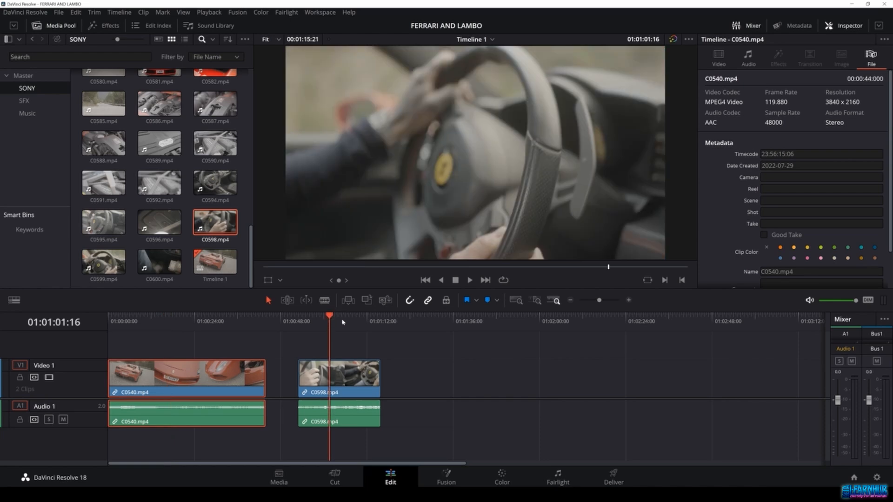
pyautogui.click(343, 322)
pyautogui.click(332, 320)
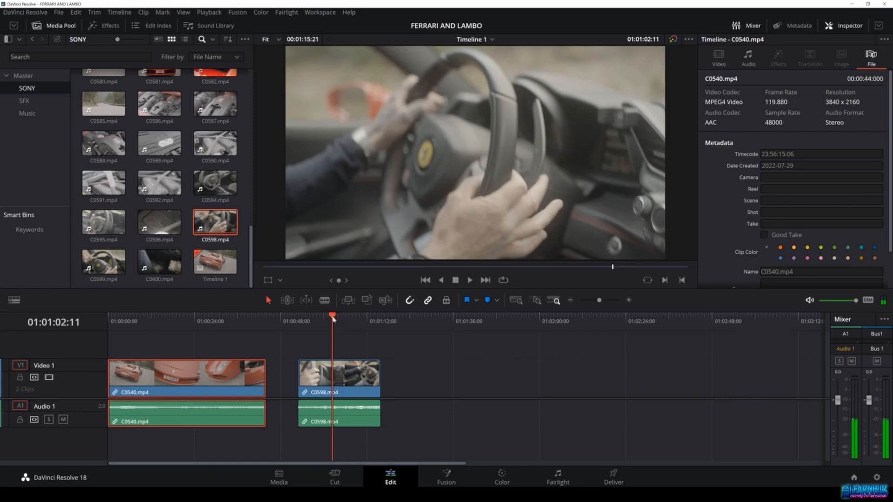
pyautogui.click(338, 377)
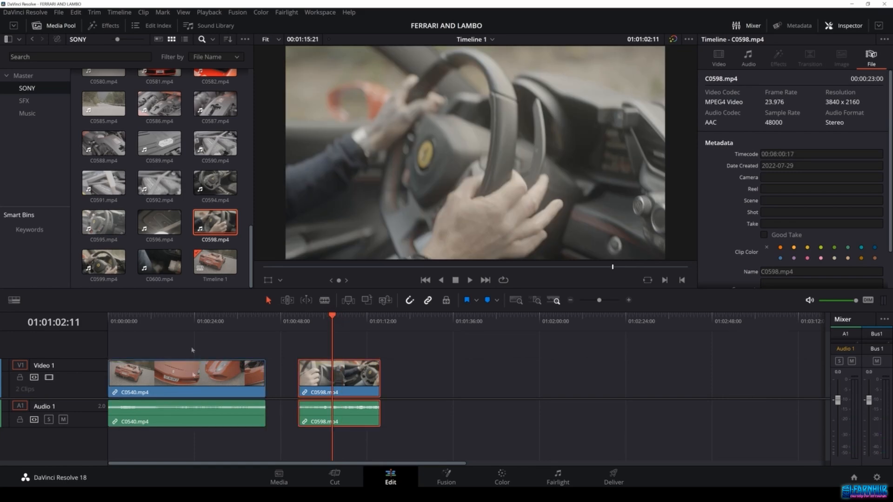
pyautogui.click(195, 382)
pyautogui.click(195, 325)
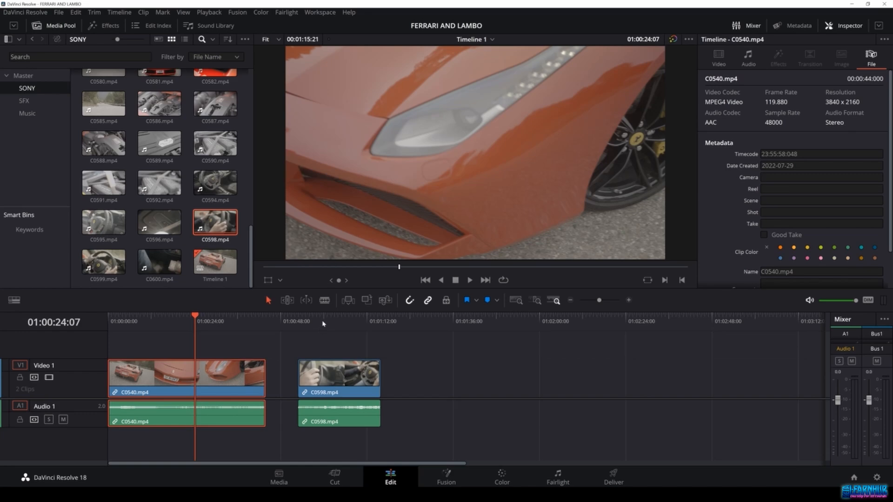
# Step: Create a new bin inside the SONY bin, then remove it again
pyautogui.rightClick(31, 134)
pyautogui.click(44, 140)
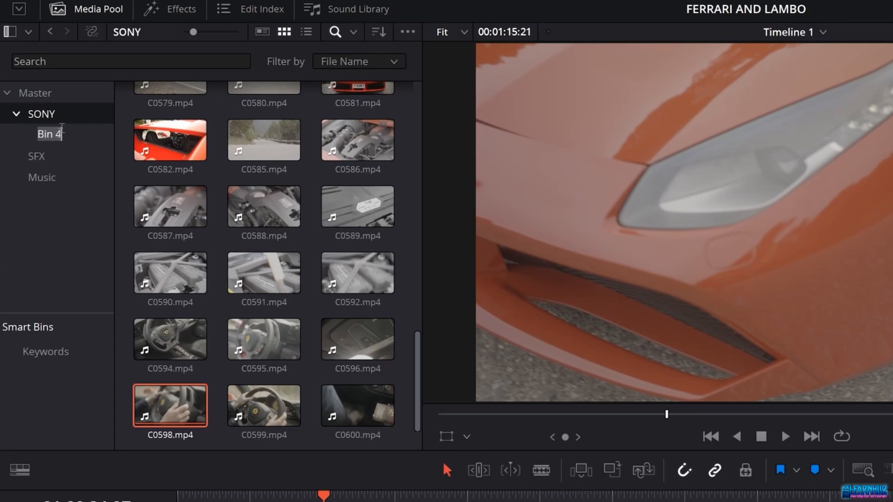
pyautogui.click(40, 93)
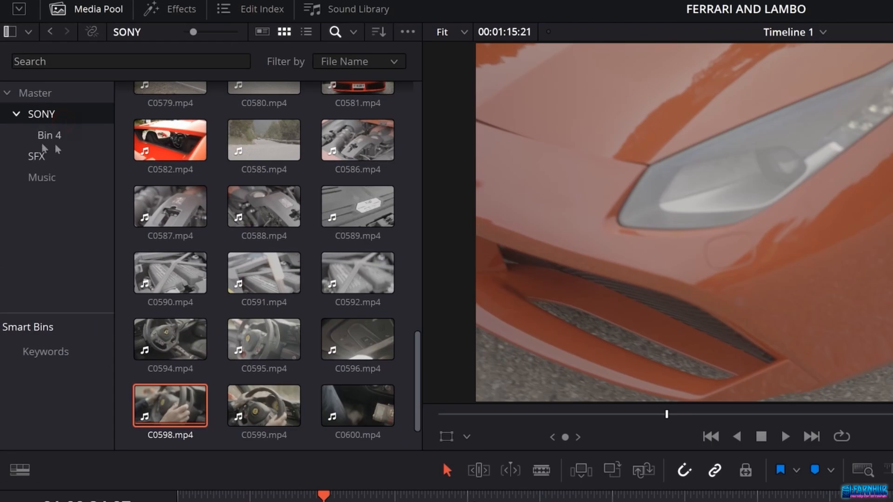
pyautogui.click(31, 108)
pyautogui.rightClick(45, 139)
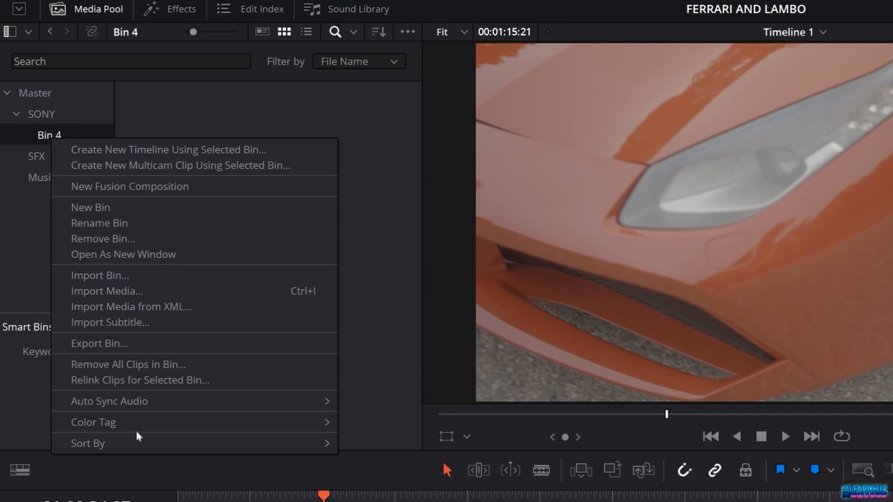
pyautogui.click(100, 237)
# Step: Create a new bin named Timeline under the Master folder
pyautogui.doubleClick(47, 113)
pyautogui.press('Return')
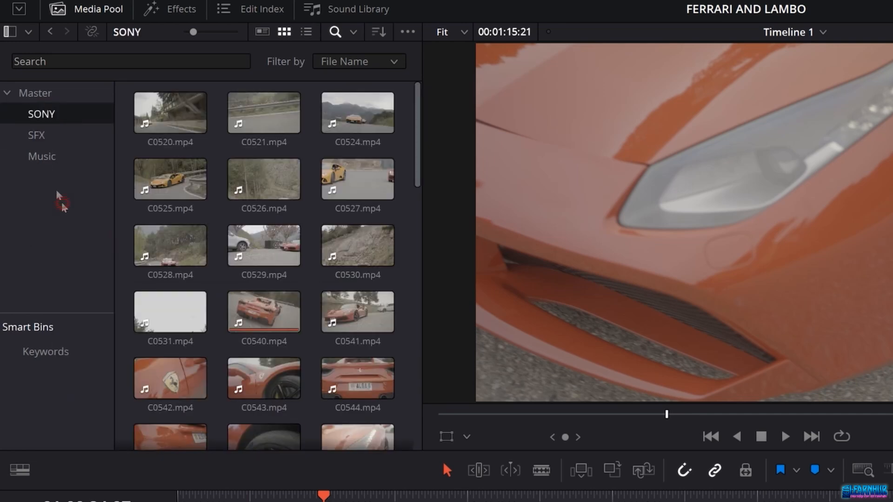
pyautogui.click(45, 95)
pyautogui.rightClick(45, 95)
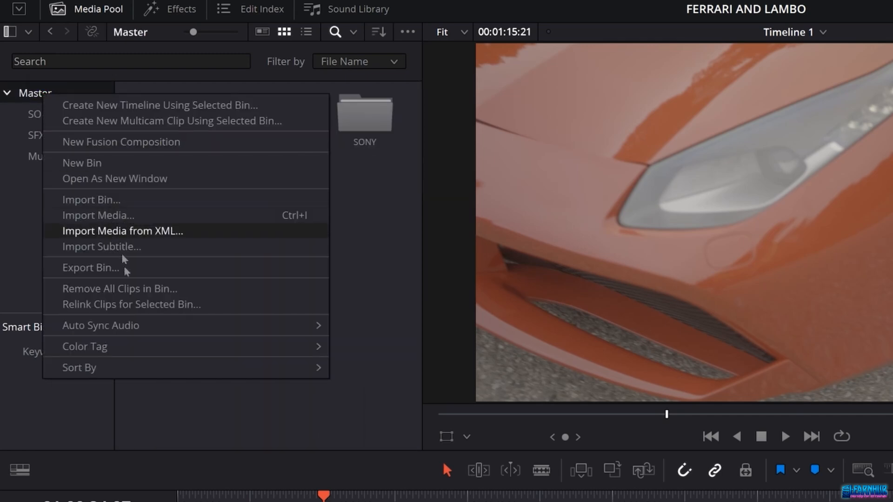
pyautogui.click(124, 169)
pyautogui.write('Timeline')
pyautogui.press('Return')
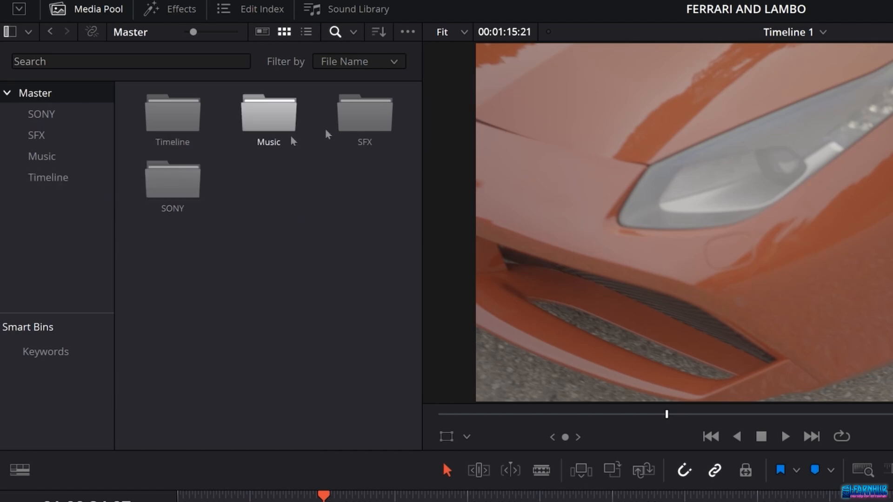
# Step: Move Timeline 1 from the SONY bin into the Timeline bin and open that bin
pyautogui.doubleClick(205, 181)
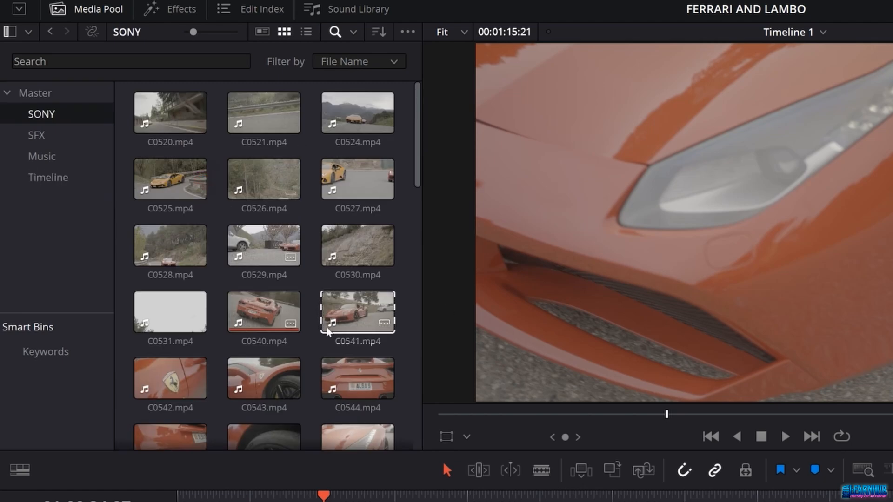
pyautogui.scroll(-5, 331, 331)
pyautogui.scroll(-3, 331, 332)
pyautogui.click(367, 408)
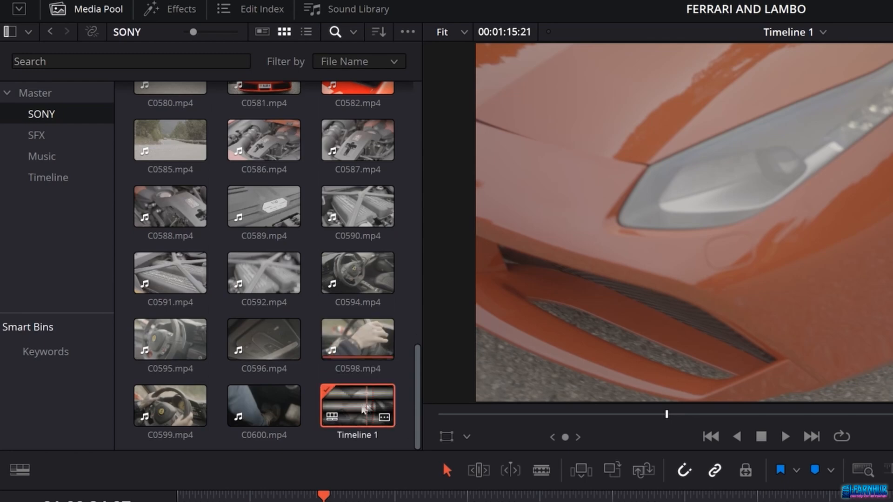
pyautogui.moveTo(367, 409); pyautogui.dragTo(49, 184)
pyautogui.click(50, 183)
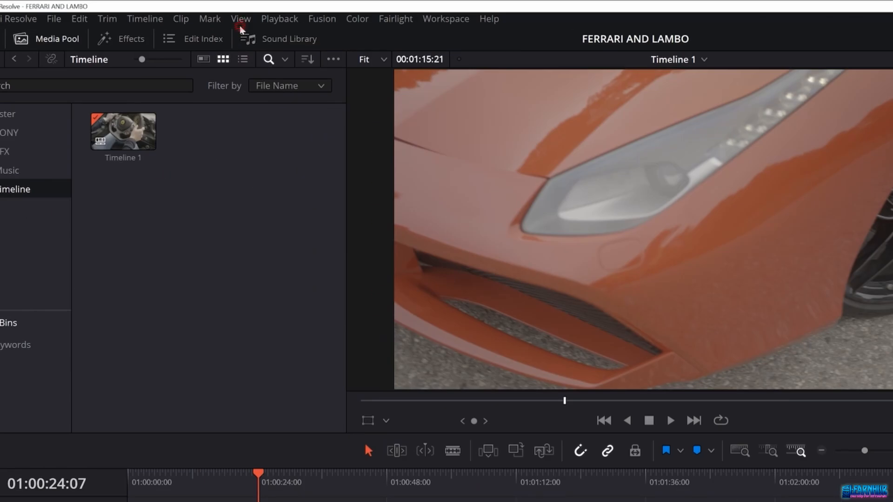
# Step: Turn on Show Power Bins so the Power Bins section appears in the Media Pool
pyautogui.click(183, 14)
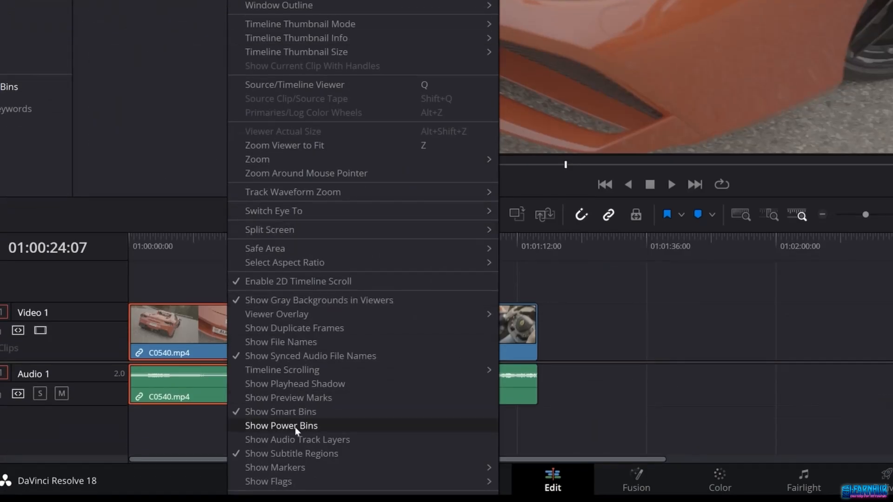
pyautogui.click(296, 427)
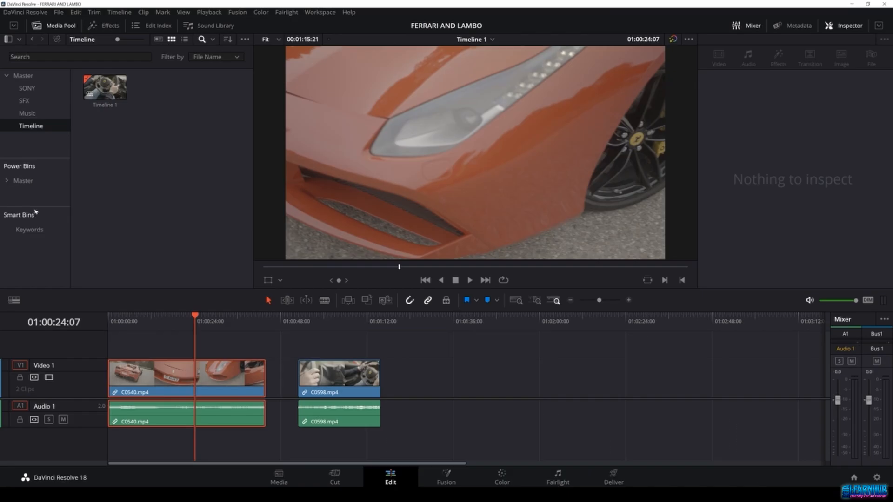
pyautogui.moveTo(36, 207); pyautogui.dragTo(40, 233)
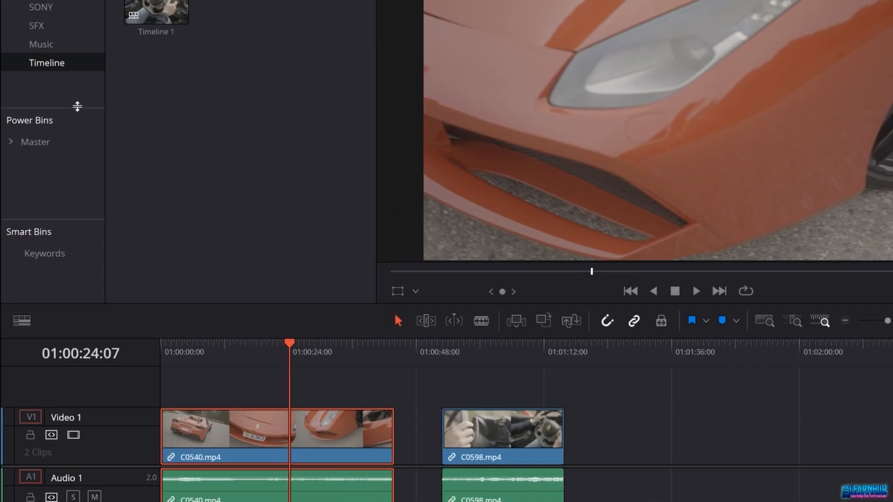
pyautogui.moveTo(52, 156); pyautogui.dragTo(53, 166)
pyautogui.moveTo(79, 122); pyautogui.dragTo(80, 128)
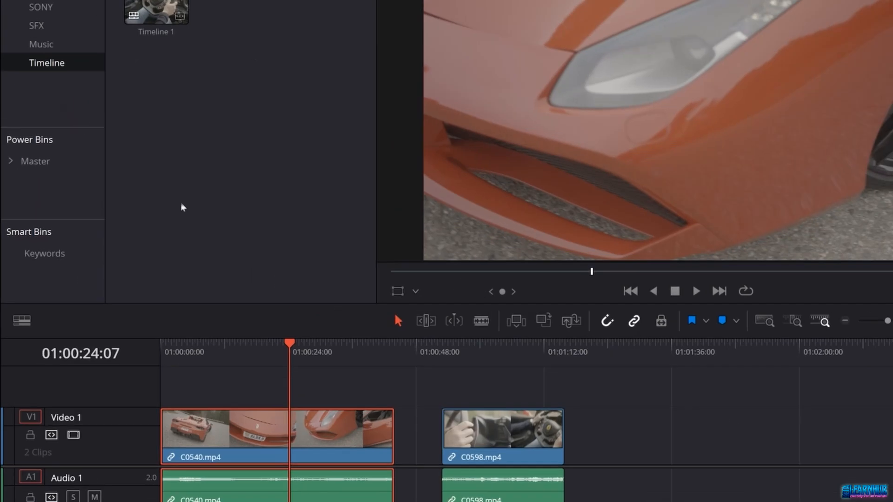
# Step: Open the Master power bin to view its folders
pyautogui.click(270, 0)
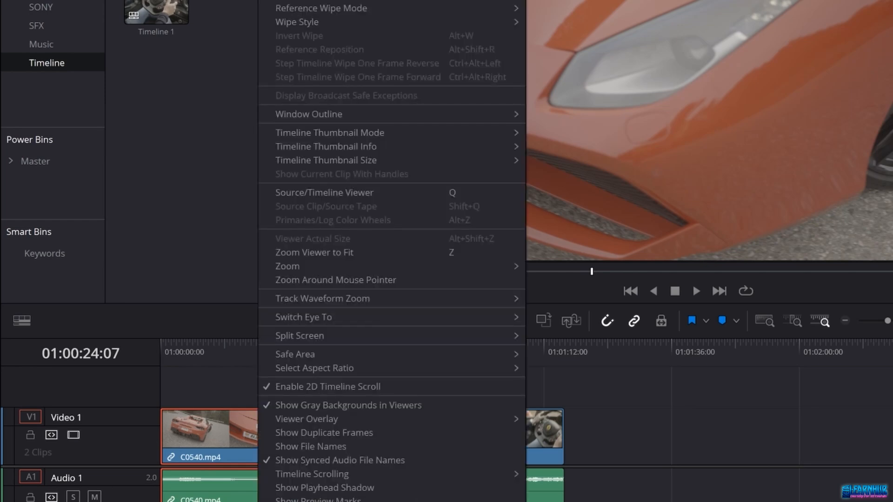
pyautogui.press('Escape')
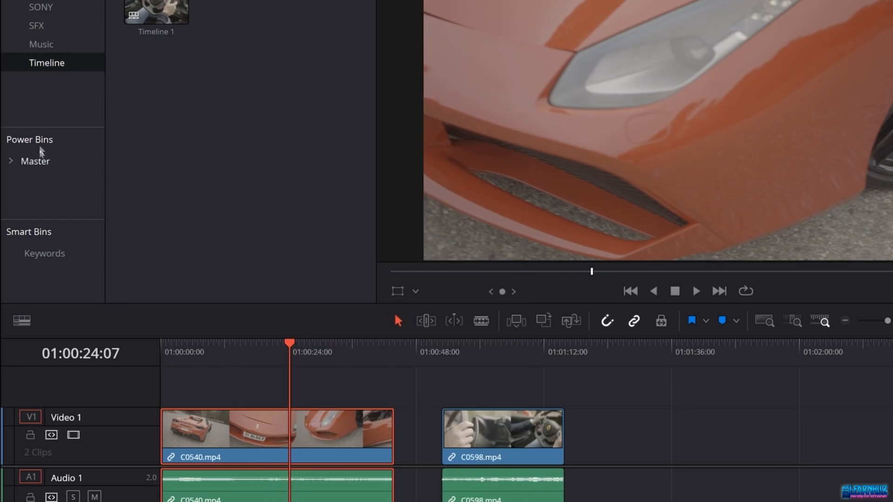
pyautogui.click(42, 166)
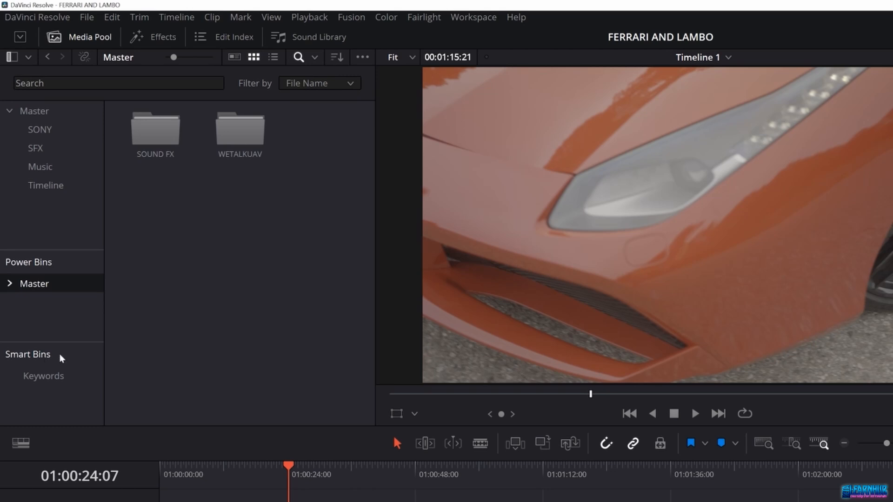
pyautogui.moveTo(61, 343); pyautogui.dragTo(62, 329)
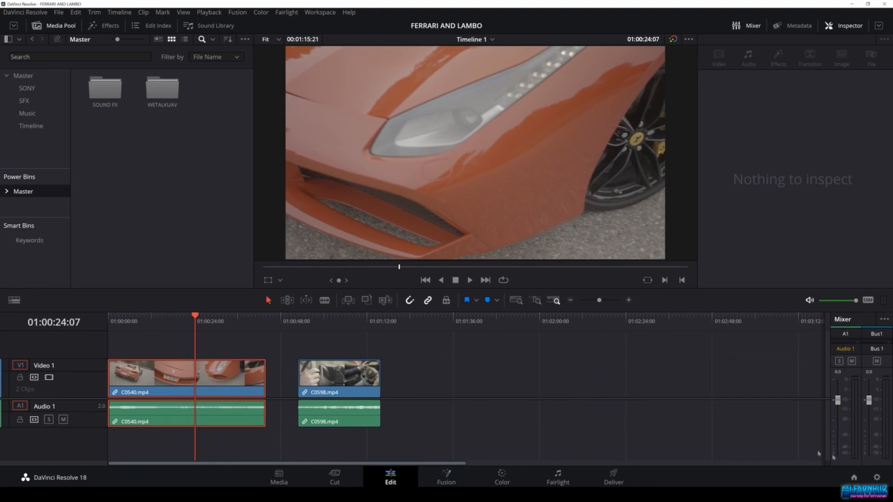
# Step: Open Project Settings briefly, close it, and save the project
pyautogui.click(877, 478)
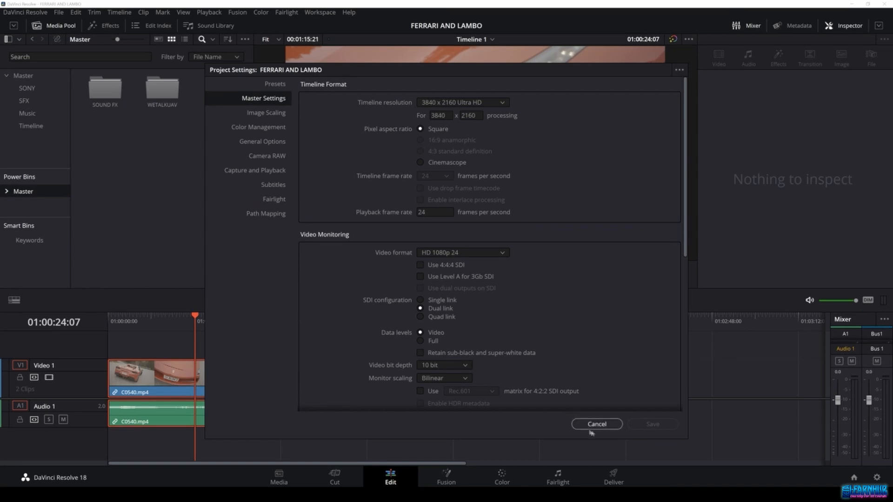
pyautogui.click(611, 426)
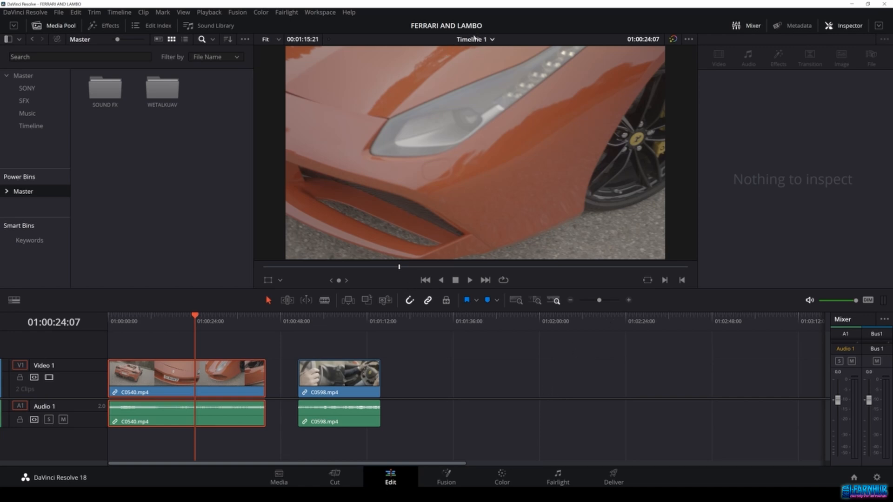
pyautogui.click(59, 12)
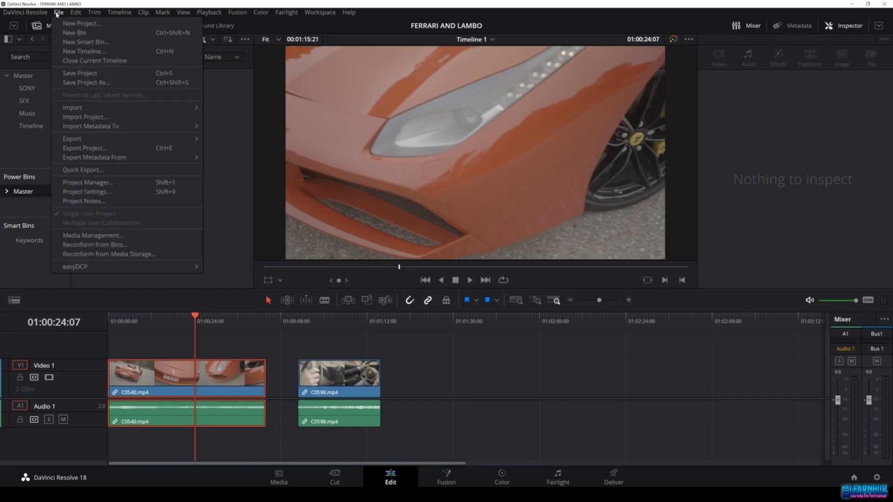
pyautogui.click(80, 73)
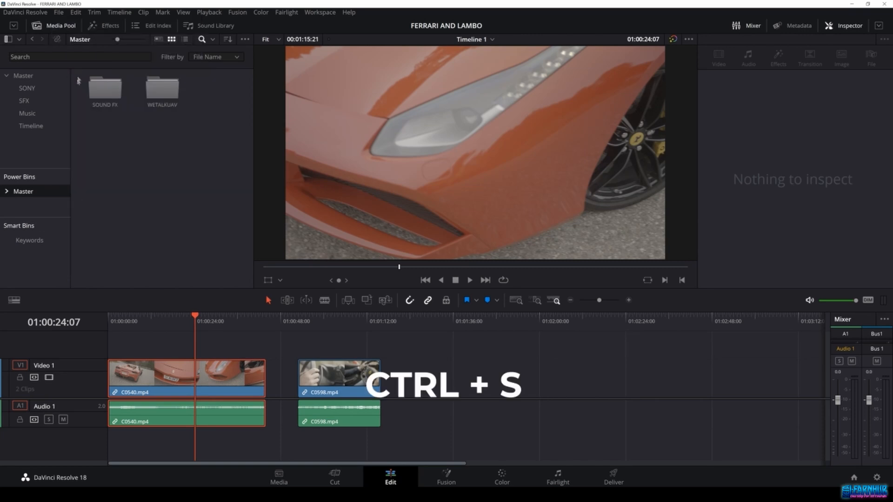